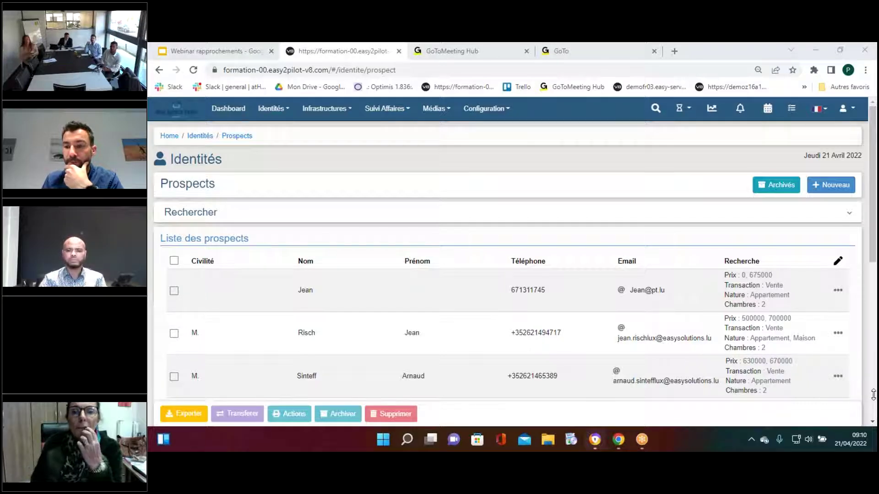
Bring the Chrome window forward, showing the Identités › Prospects list
left_click(412, 161)
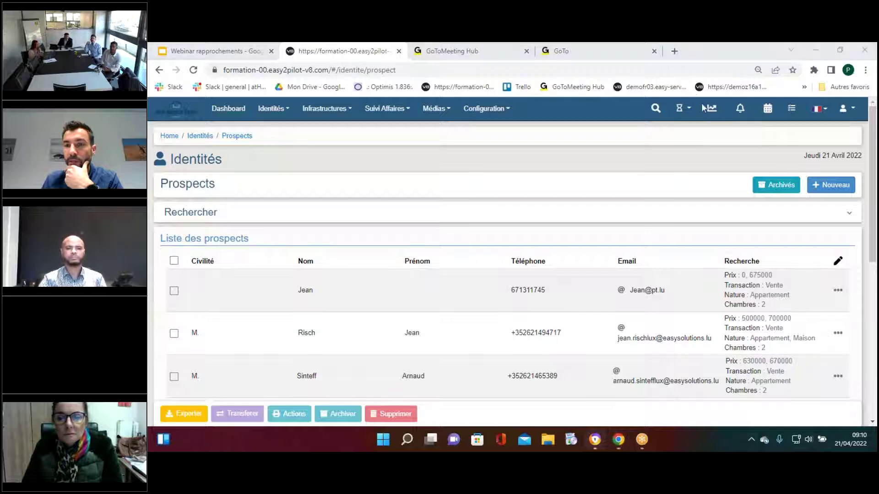
Create a new prospect with civility M., entering the prospect's surname and first name
left_click(819, 187)
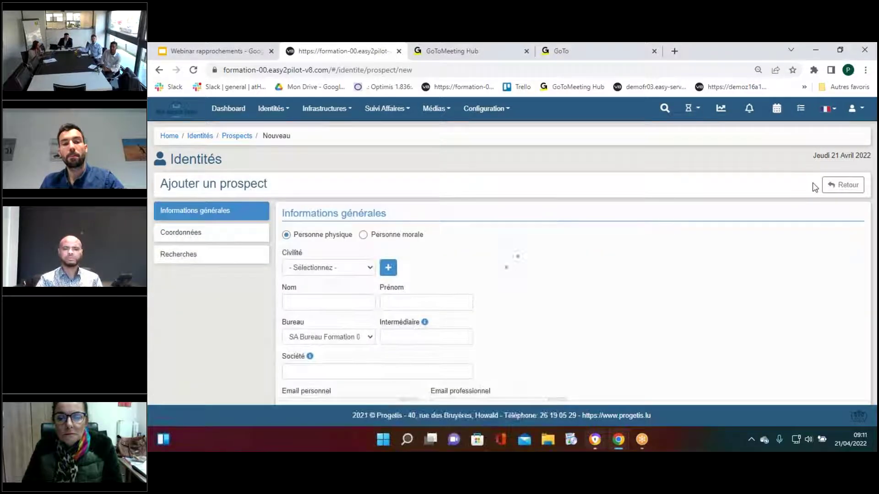
left_click(326, 268)
left_click(310, 307)
left_click(310, 303)
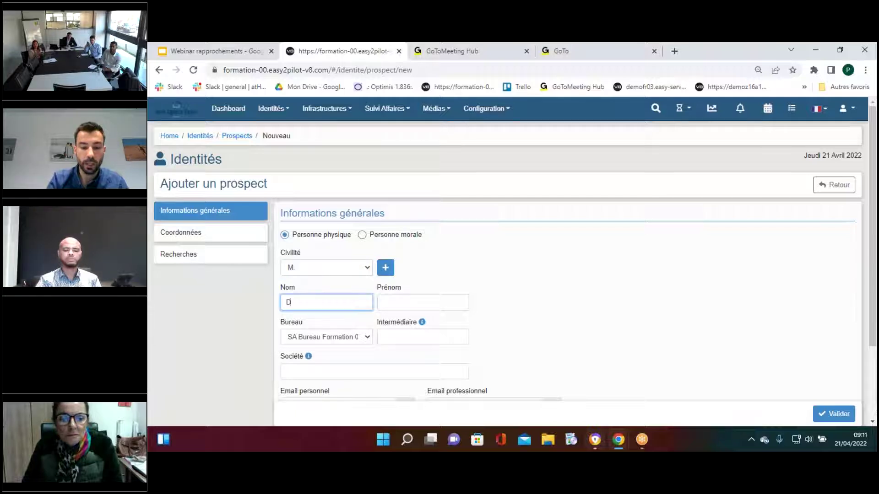
left_click(422, 300)
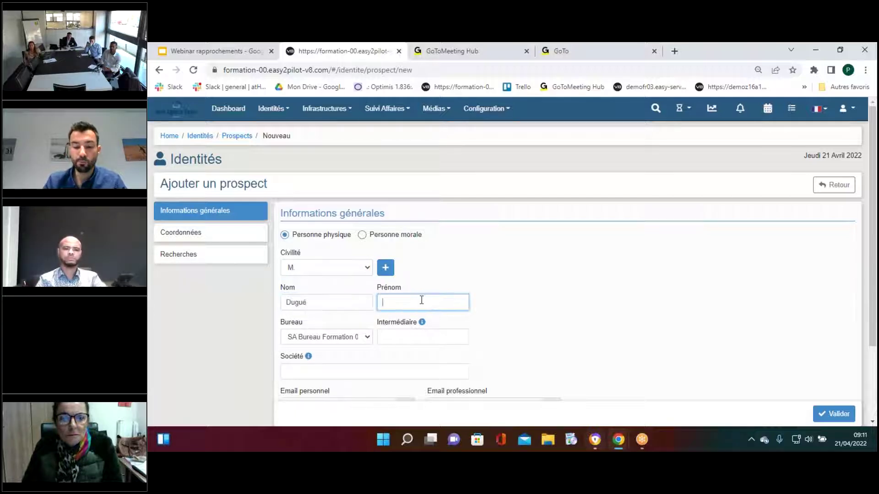
type("Pierre")
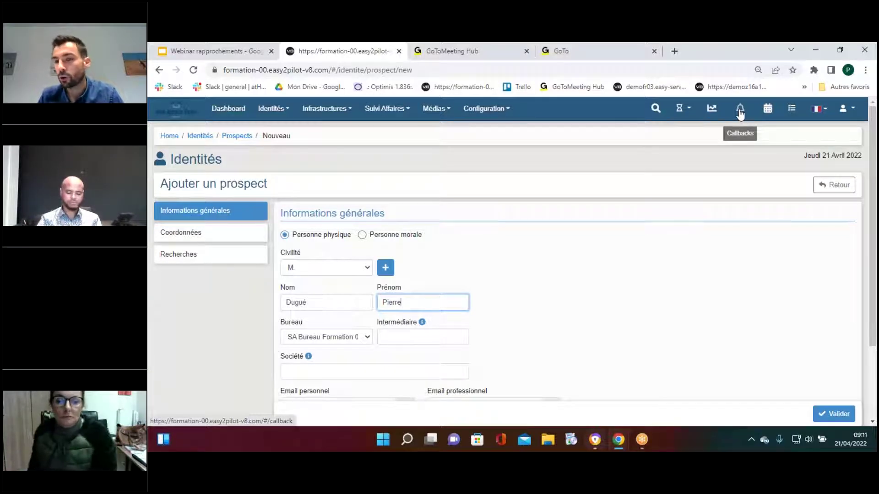
Fill in the prospect's personal e-mail and mobile number, then validate the new prospect
scroll(589, 245, "down", 1)
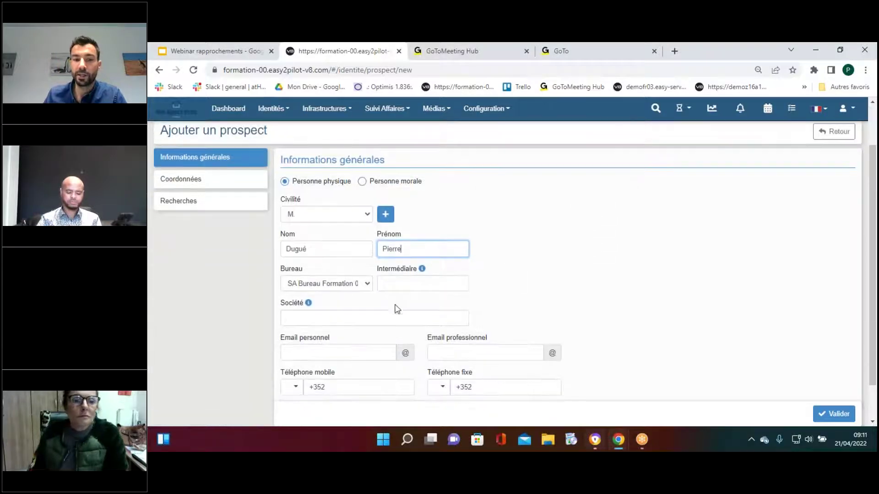
left_click(355, 353)
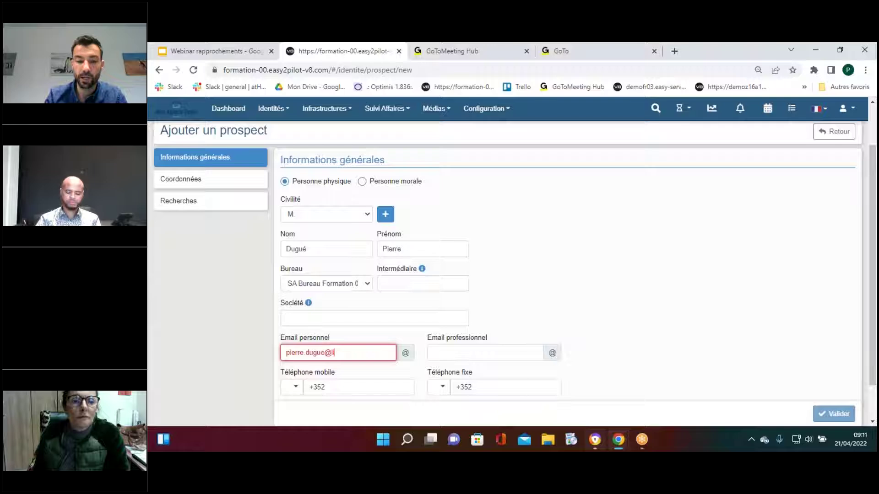
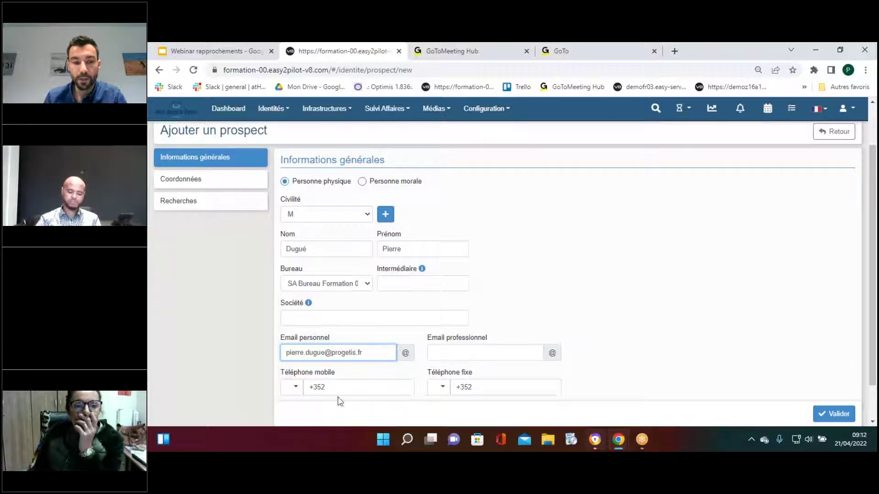
left_click(341, 387)
left_click(838, 415)
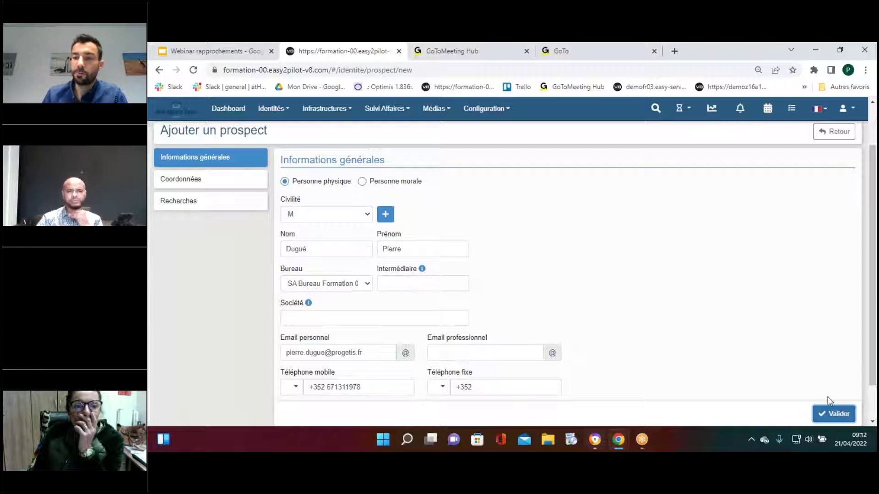
scroll(828, 394, "down", 1)
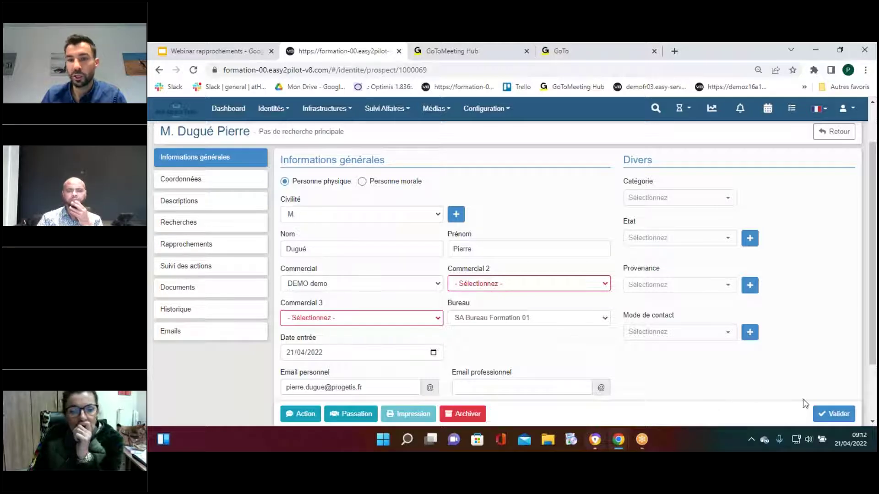
left_click(645, 199)
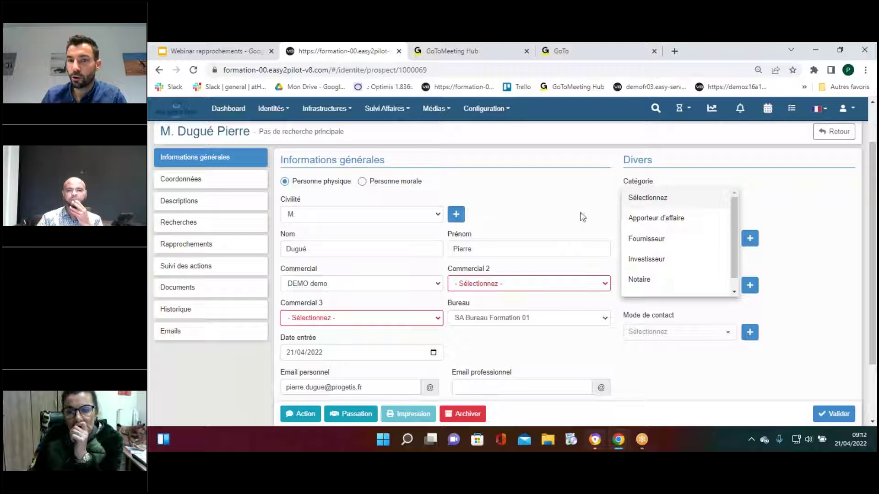
left_click(647, 199)
left_click(649, 199)
left_click(649, 199)
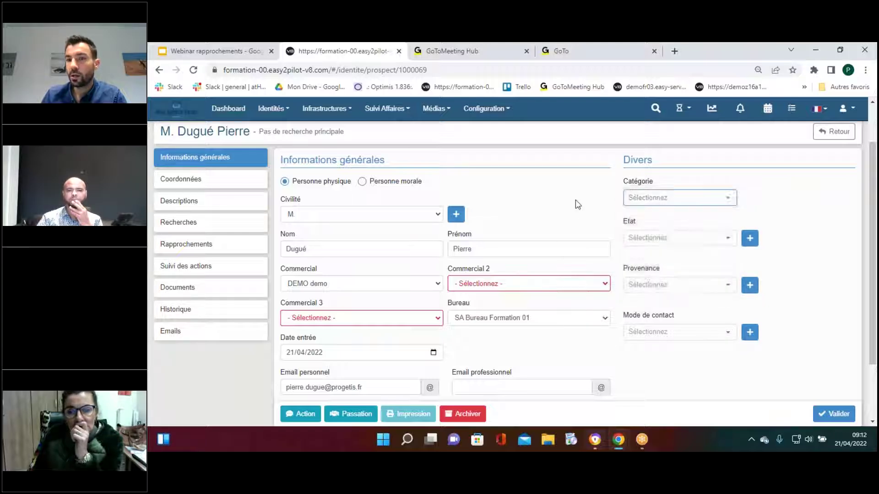
left_click(645, 238)
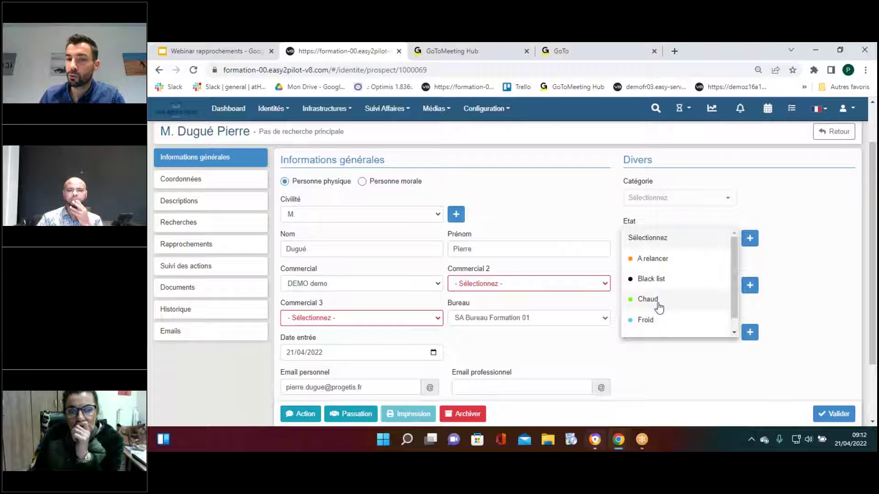
left_click(585, 224)
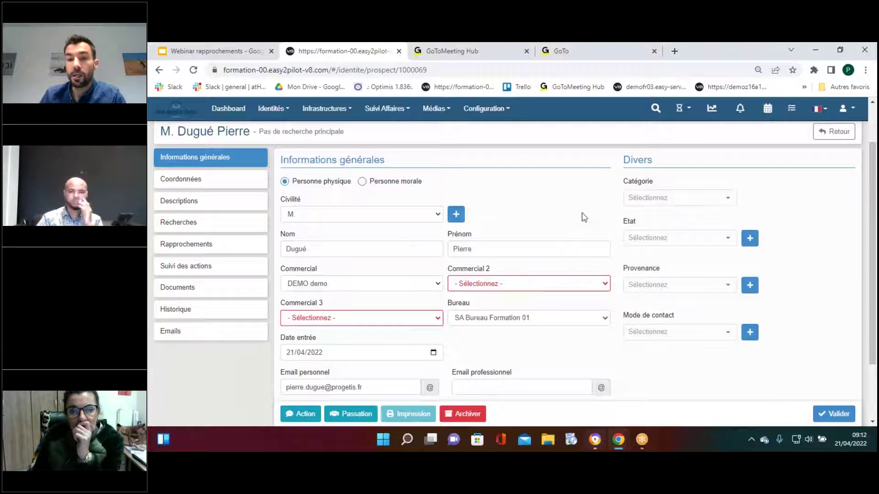
scroll(432, 359, "down", 2)
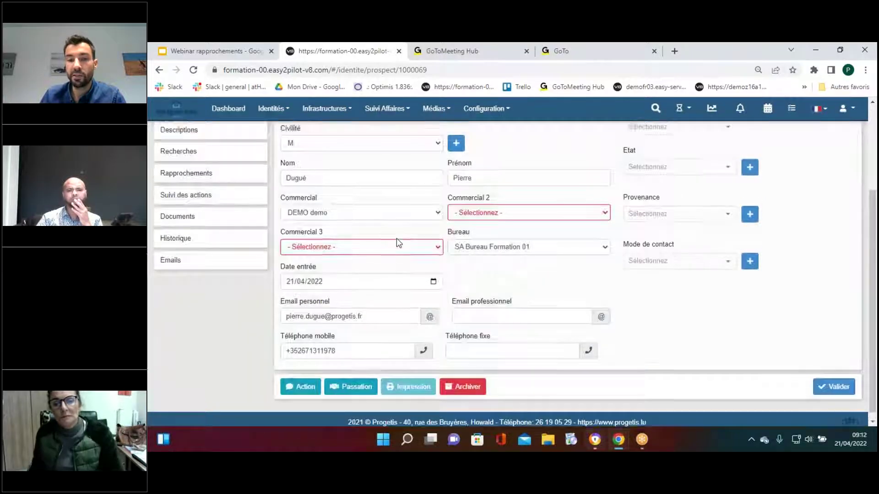
scroll(397, 238, "up", 2)
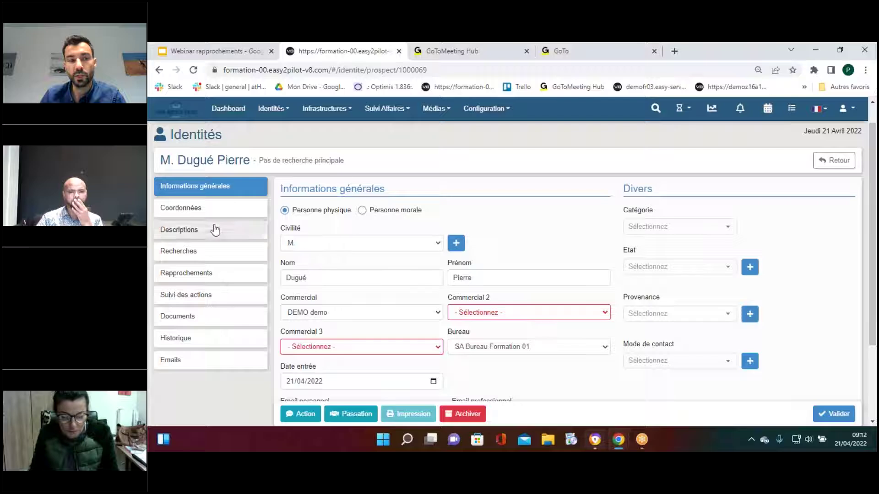
Add a blank search, Ma recherche #1, in the prospect's Recherches section
left_click(204, 253)
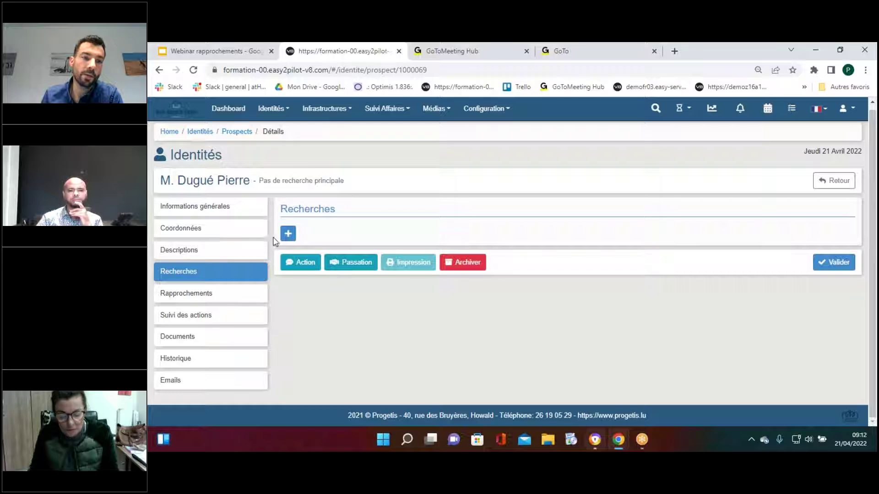
left_click(288, 234)
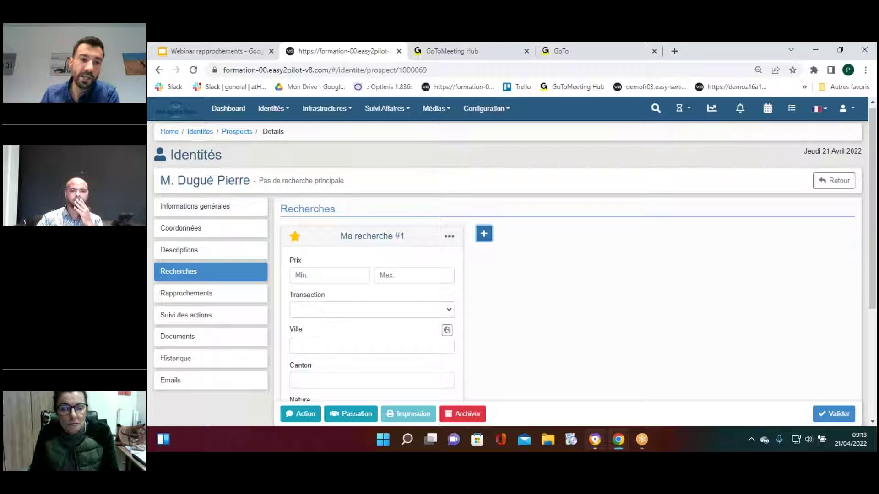
Rename the search to 'Urgent'
scroll(312, 260, "down", 3)
scroll(314, 261, "up", 1)
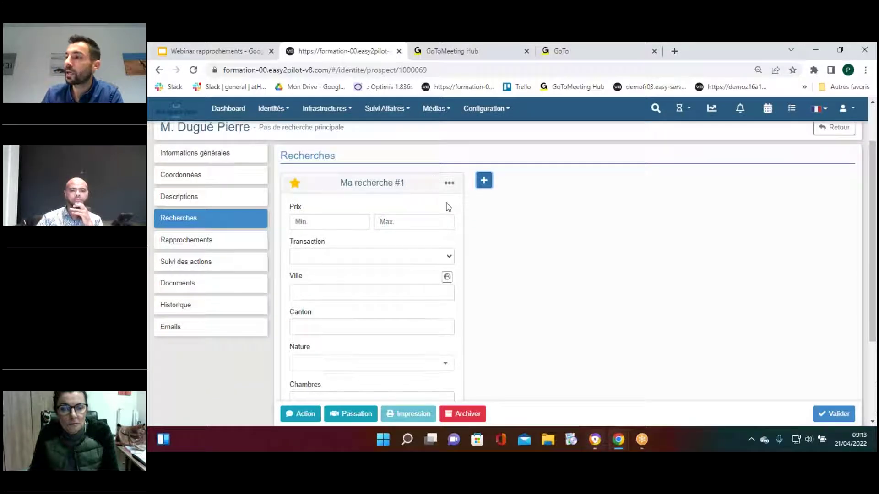
left_click(412, 184)
key("BackSpace")
key("BackSpace")
key("BackSpace")
key("BackSpace")
key("BackSpace")
key("BackSpace")
key("BackSpace")
key("BackSpace")
key("BackSpace")
key("BackSpace")
key("BackSpace")
key("BackSpace")
key("BackSpace")
key("BackSpace")
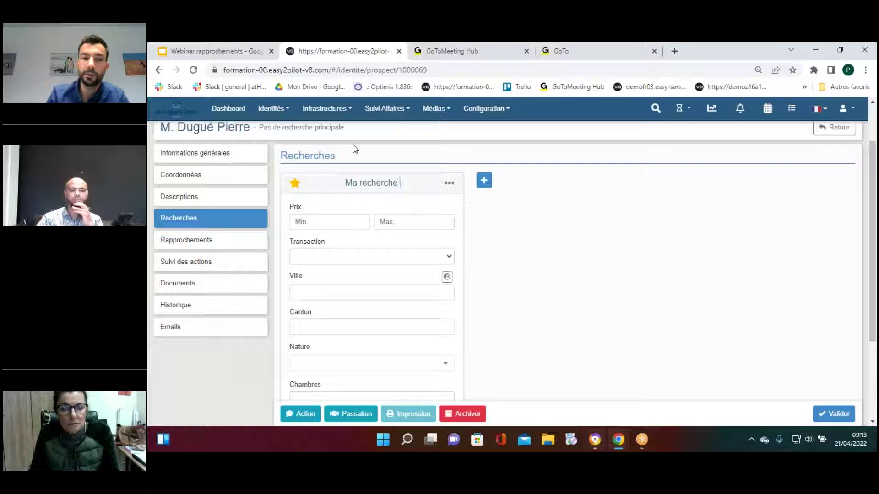
key("BackSpace")
type("Urgent")
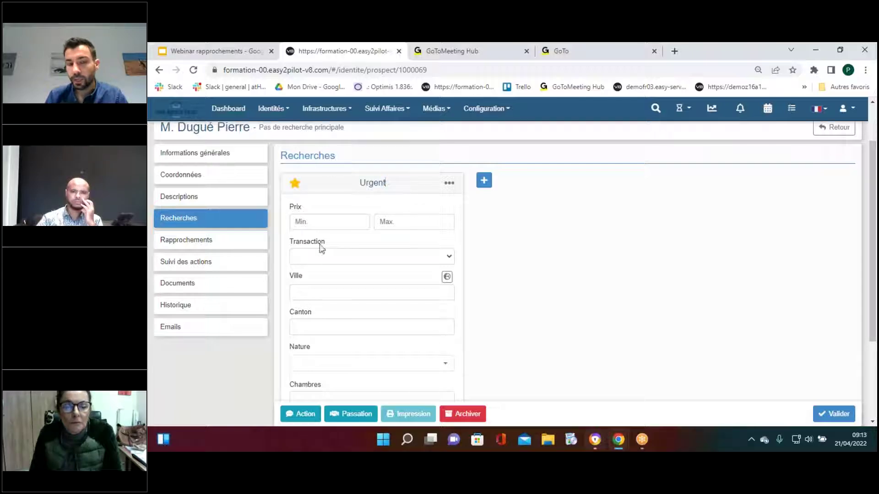
Set the search price range to 600000–800000 with transaction Vente
scroll(314, 229, "down", 1)
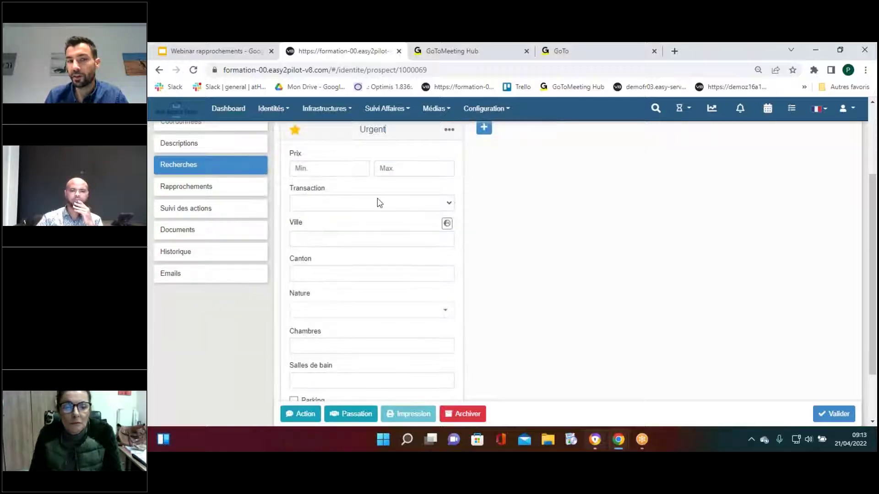
scroll(349, 266, "up", 1)
left_click(320, 222)
type("600000")
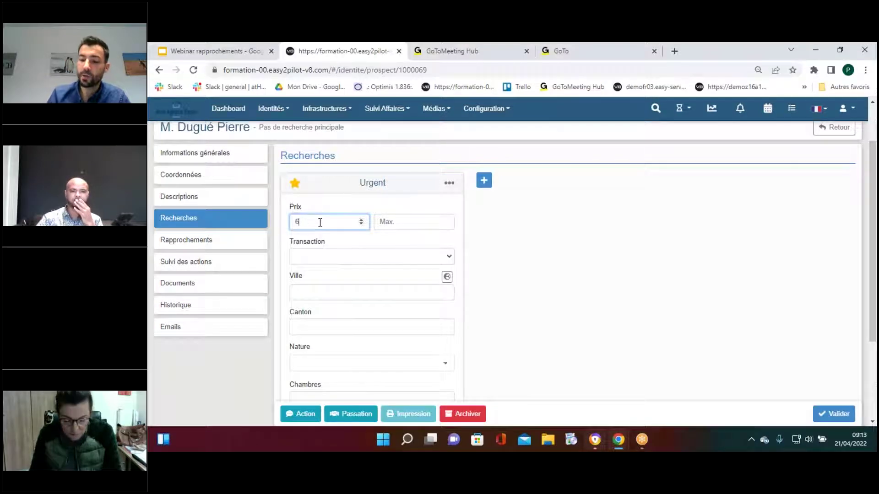
left_click(405, 221)
type("800000")
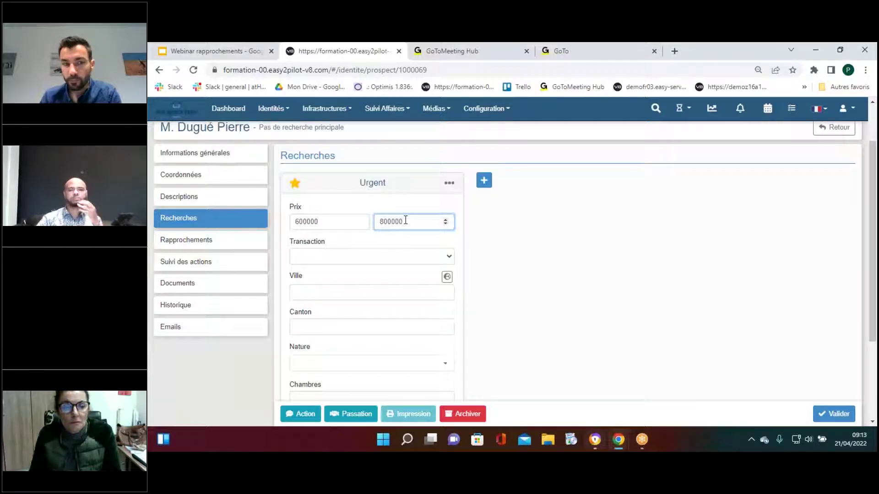
left_click(409, 257)
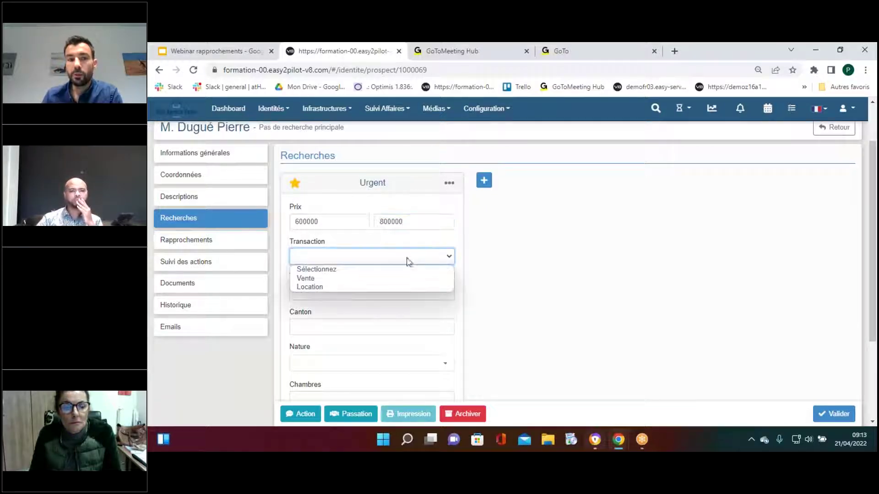
left_click(325, 281)
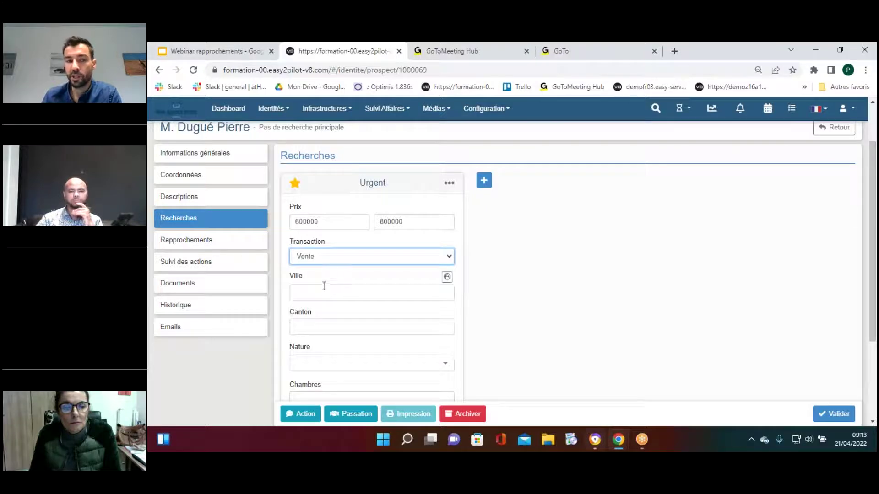
Limit the search Nature to Appartement and fill in the bedrooms as 2
scroll(324, 288, "down", 1)
left_click(324, 313)
left_click(287, 191)
left_click(595, 261)
left_click(374, 344)
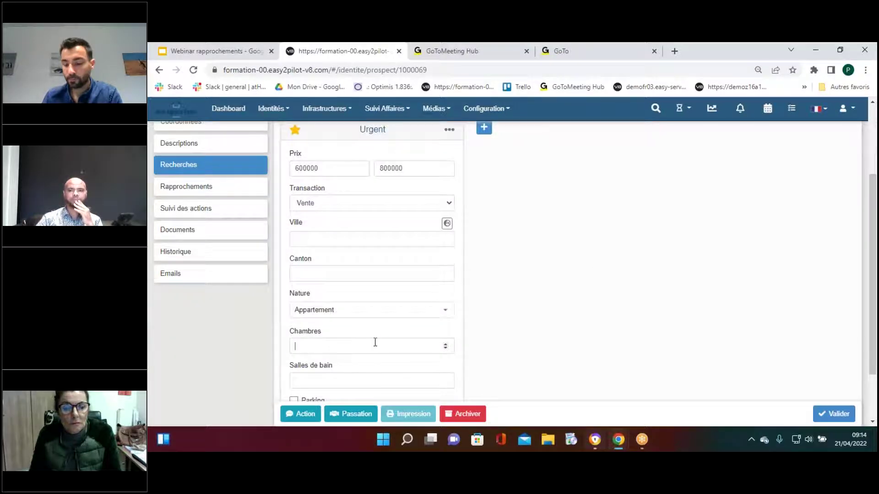
scroll(371, 342, "up", 2)
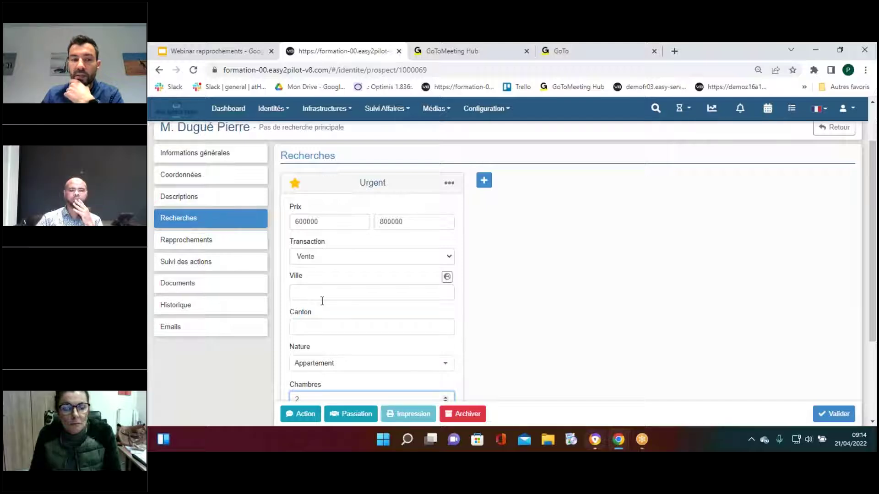
scroll(322, 300, "down", 2)
scroll(323, 309, "up", 4)
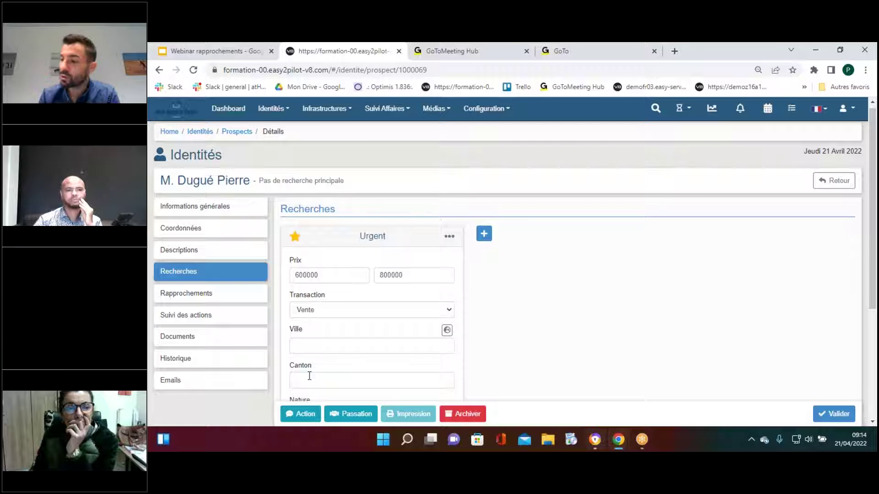
Pick Fentange as the search city, then remove it and the Hesperange canton tag
left_click(307, 346)
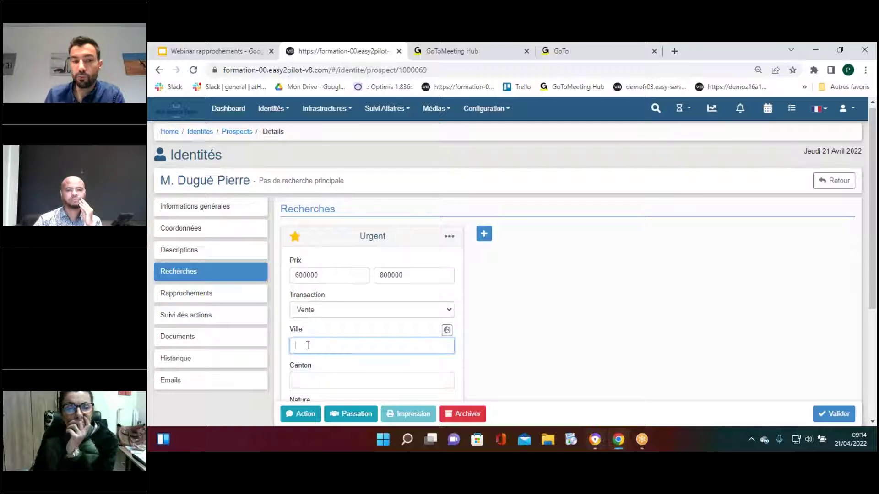
scroll(310, 348, "down", 1)
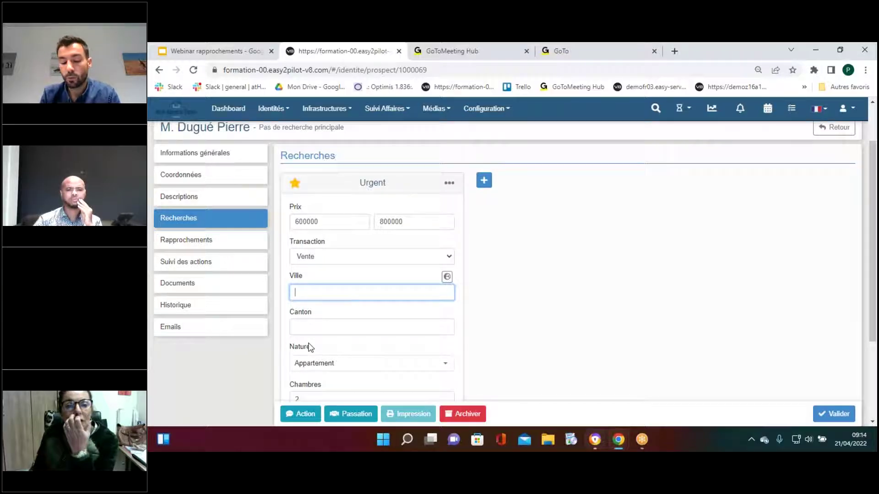
type("fenta")
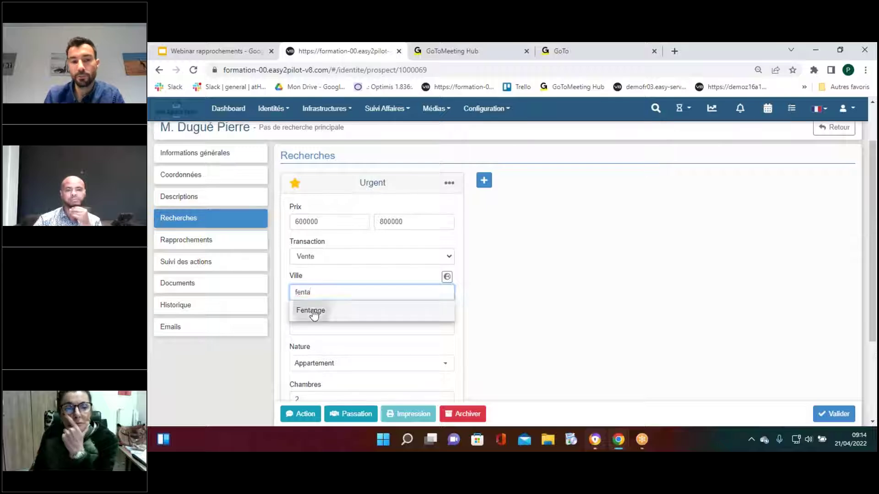
left_click(308, 310)
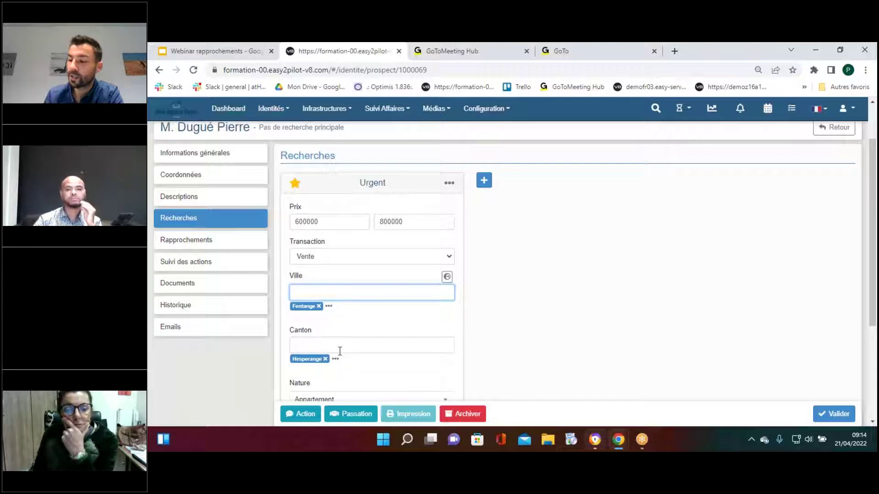
left_click(319, 307)
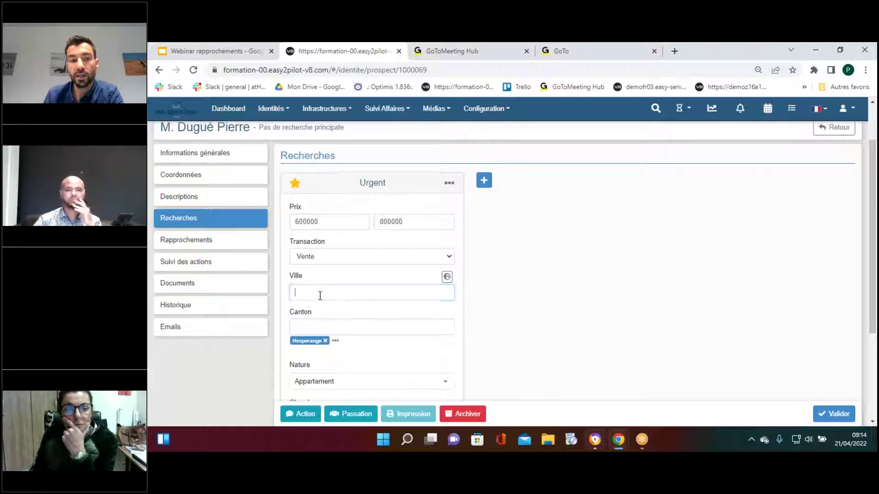
left_click(326, 341)
Set the search city to Alzingen (canton Hesperange) and save the prospect
left_click(324, 289)
type("alzin")
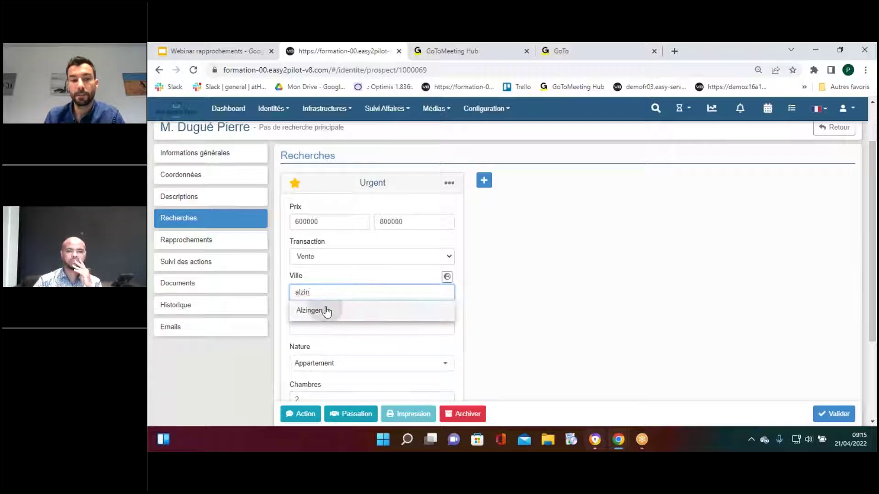
left_click(327, 308)
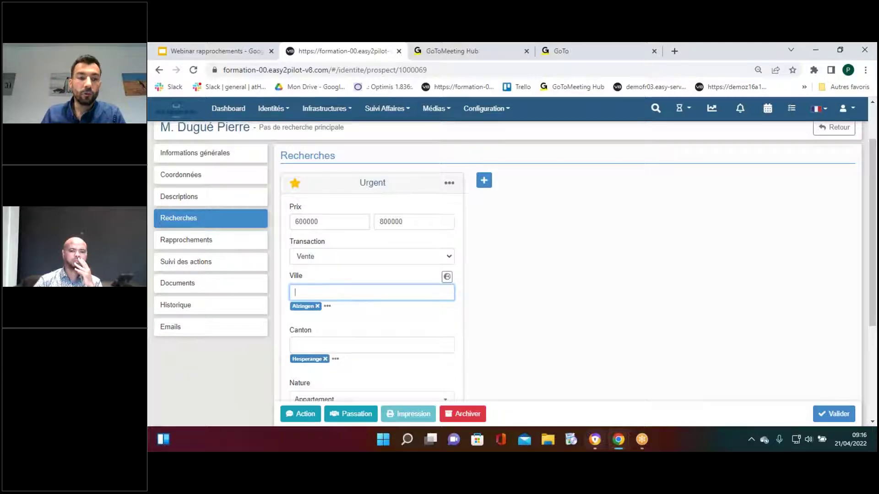
scroll(348, 298, "down", 3)
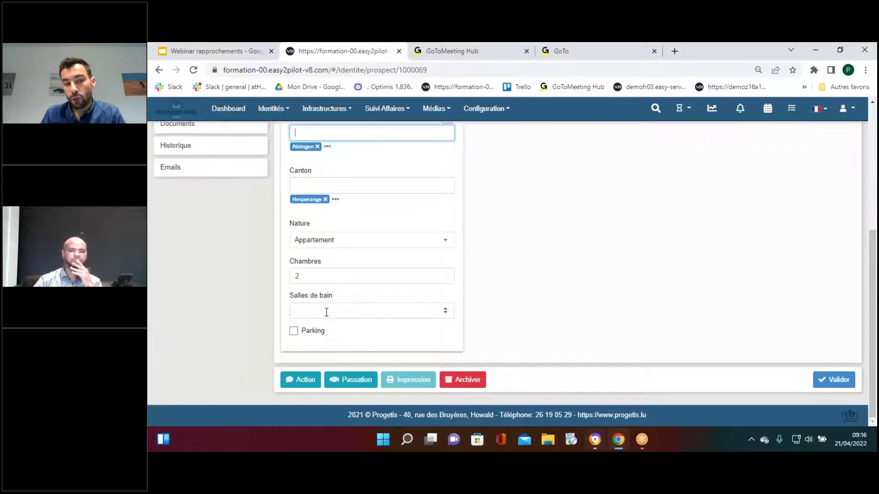
left_click(837, 384)
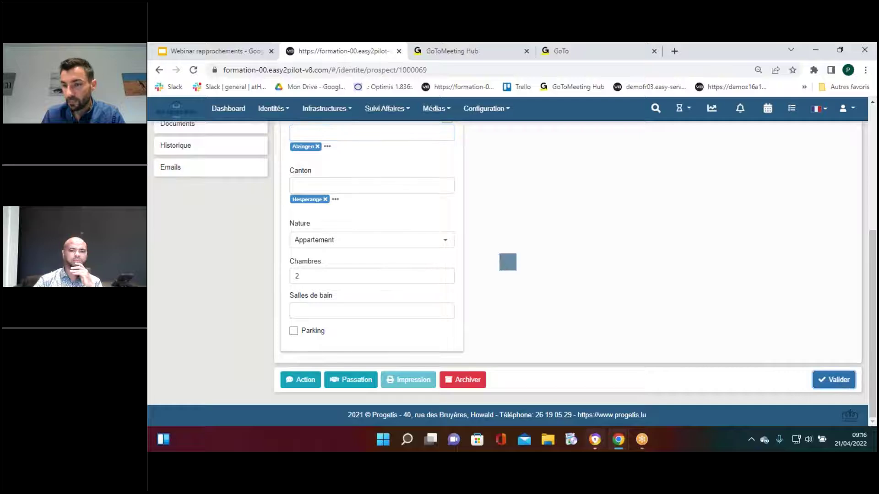
scroll(814, 378, "up", 2)
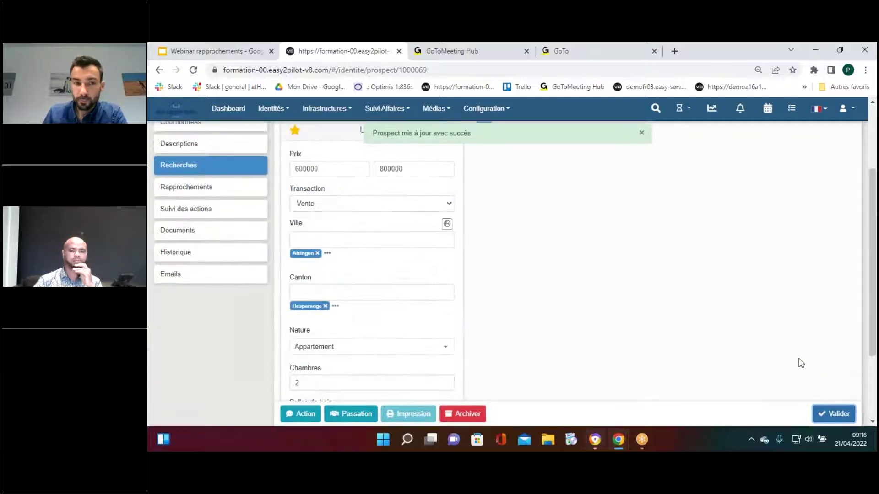
Show the prospect's six matching properties, from APP-MERL-4CH to MAIS-KEHL-3CH
left_click(225, 194)
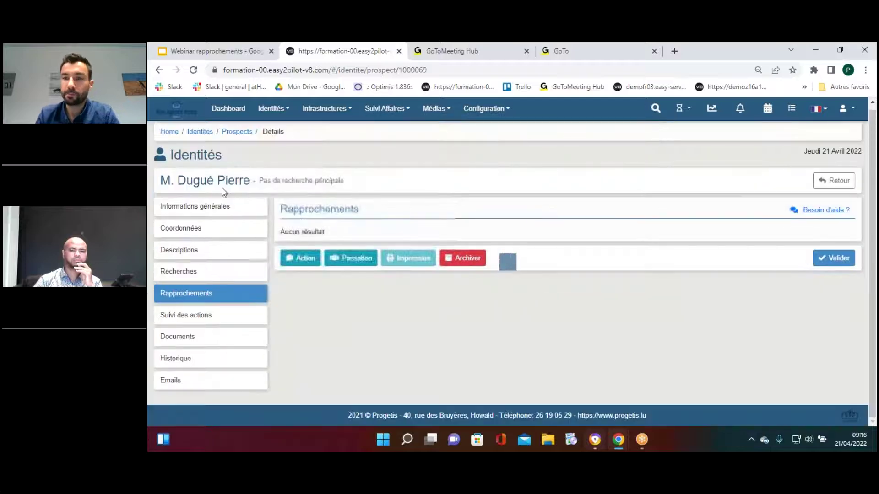
scroll(224, 191, "down", 2)
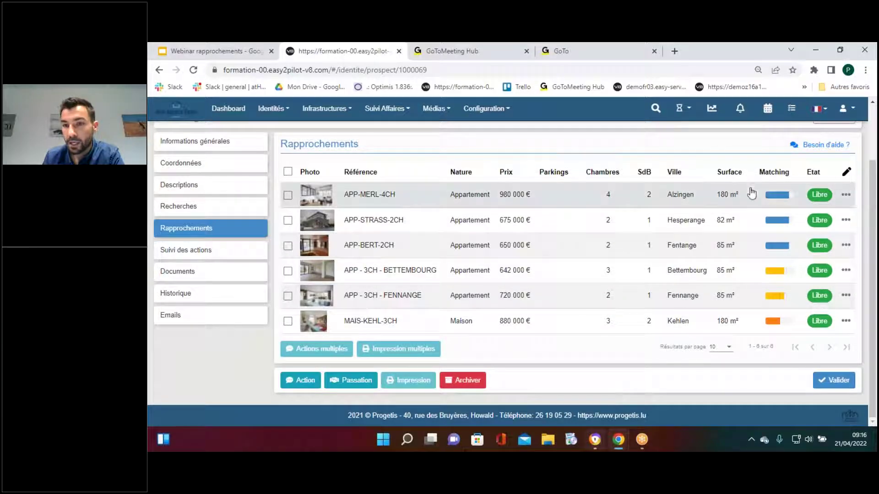
mouse_move(776, 229)
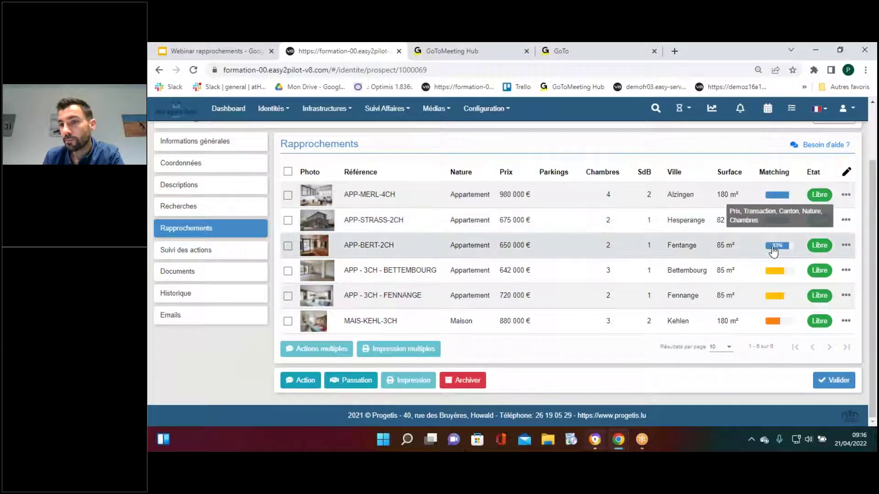
mouse_move(776, 196)
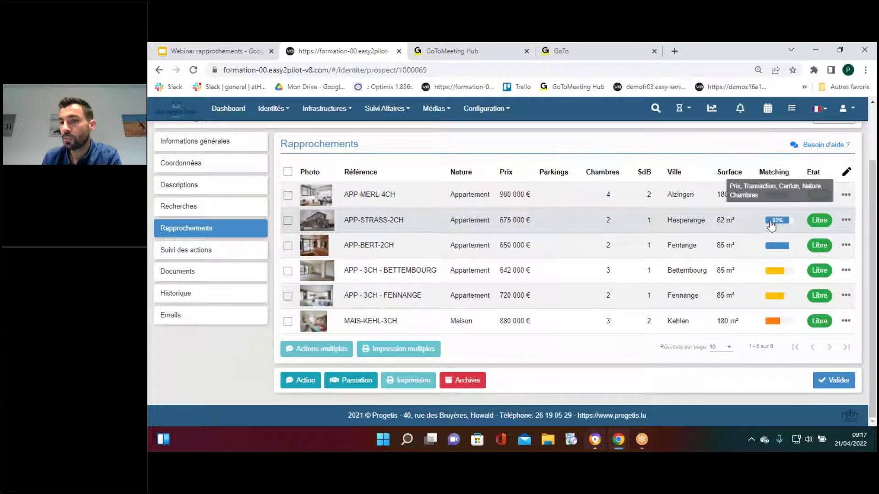
mouse_move(772, 248)
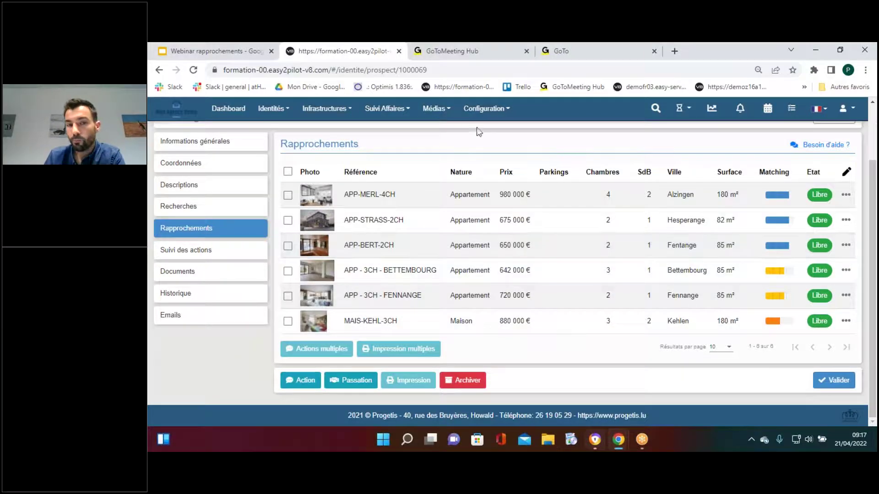
Go to Configuration › Critères recherche and open the Prix card's action menu
left_click(488, 112)
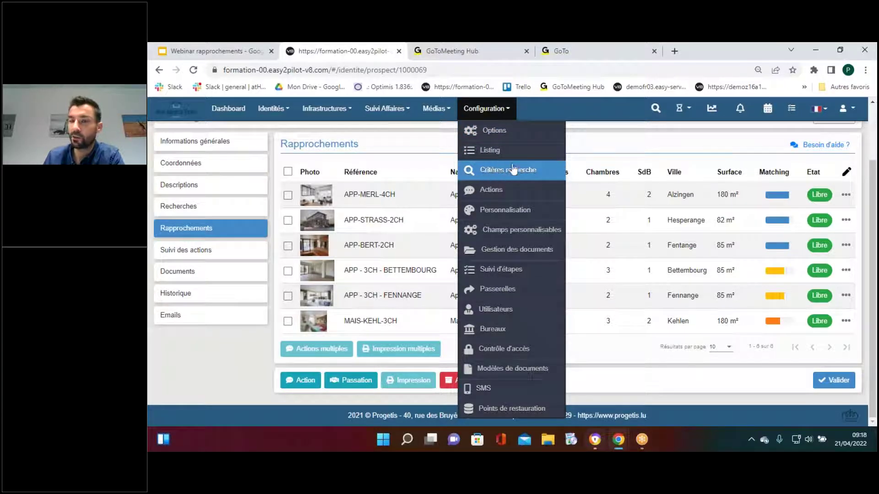
left_click(488, 173)
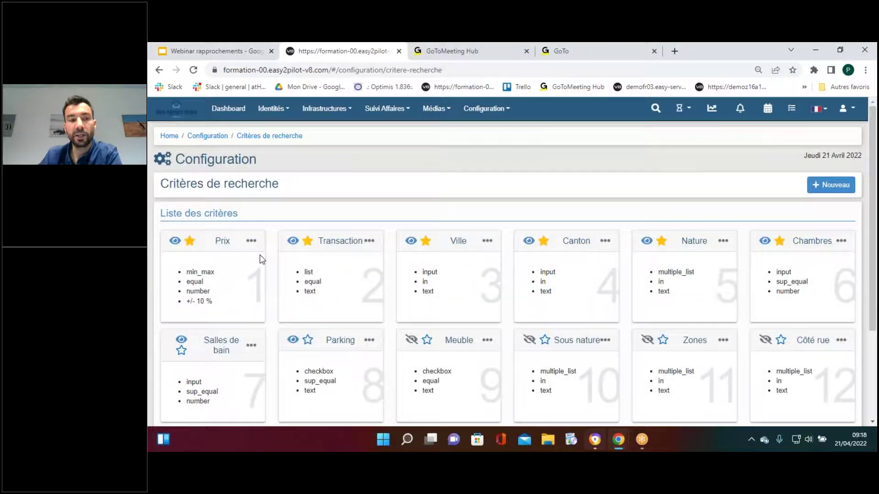
scroll(262, 259, "down", 1)
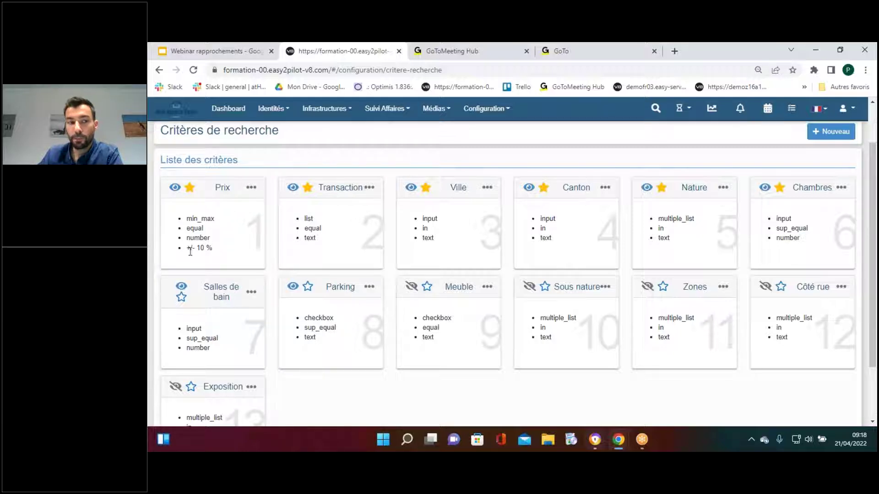
left_click(250, 188)
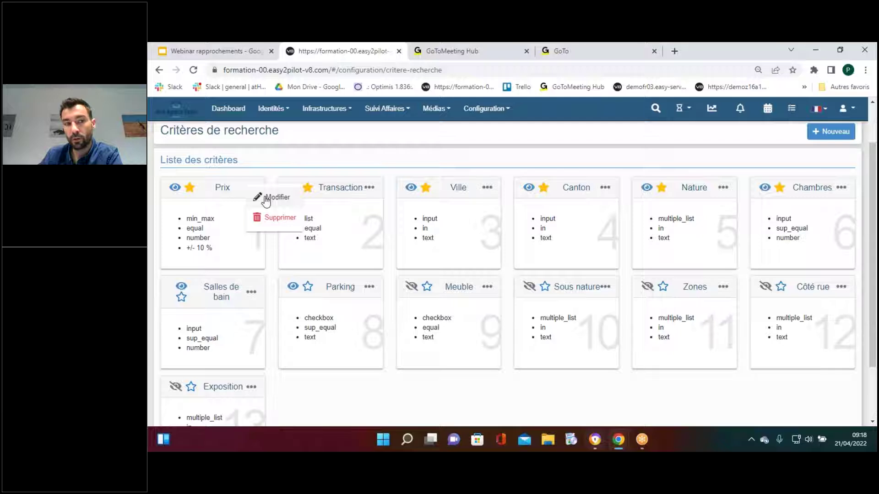
left_click(265, 197)
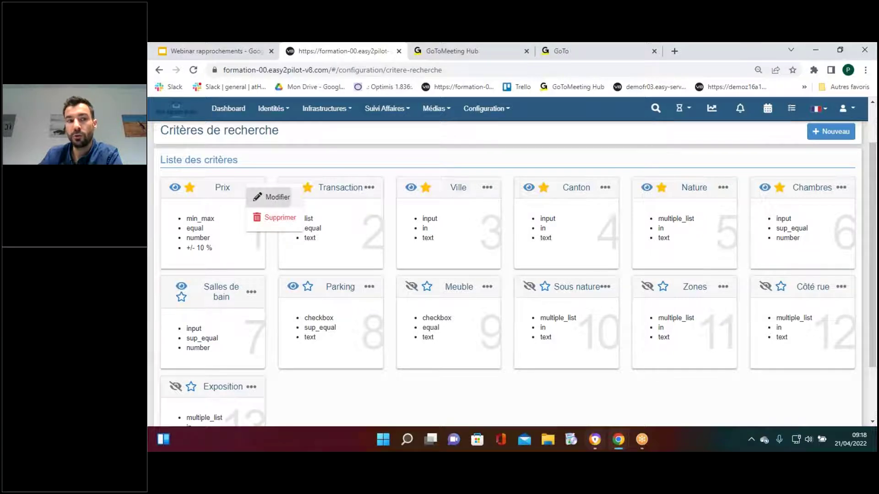
left_click_drag(445, 288, 415, 288)
left_click(437, 285)
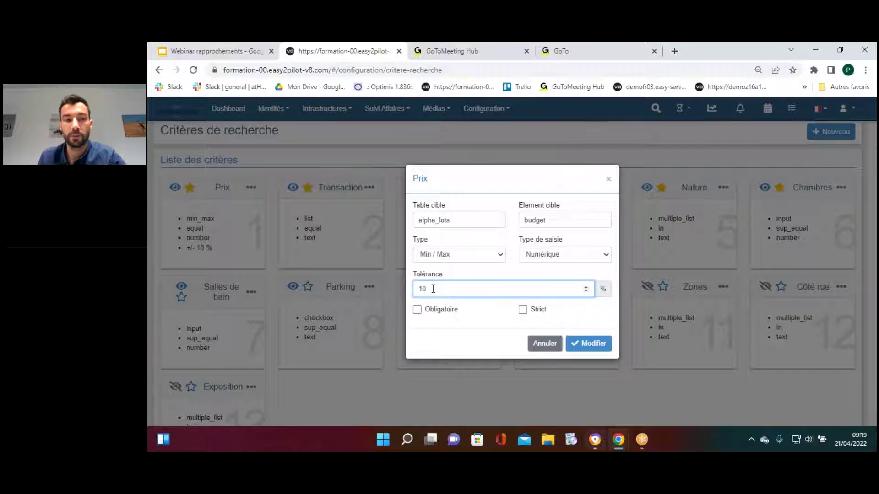
left_click(607, 181)
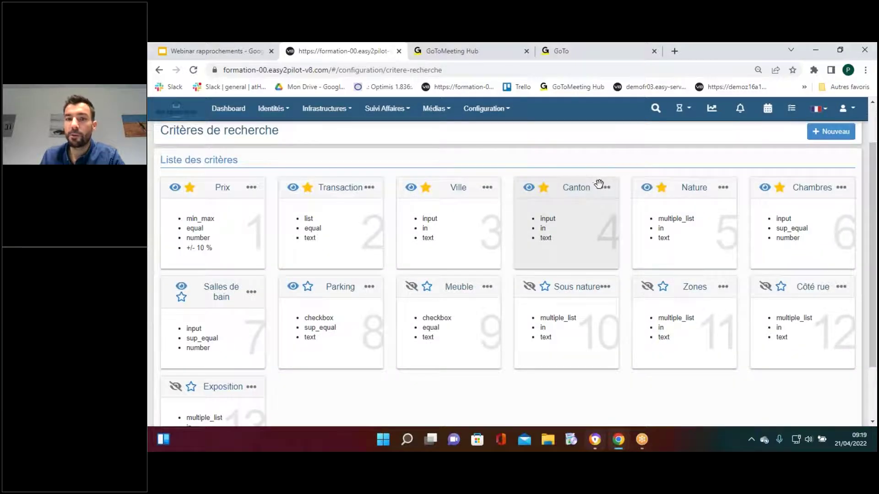
Make the Canton criterion a strict Texte Champ de saisie and save it
left_click(602, 186)
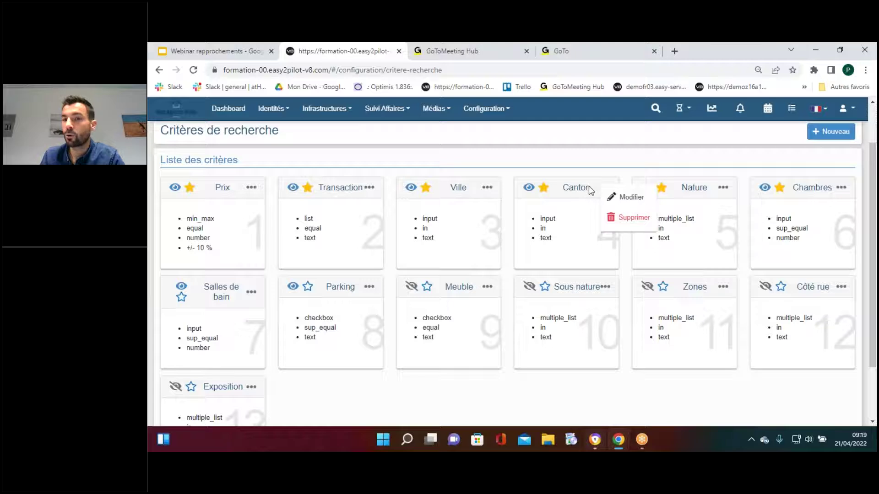
left_click(622, 199)
left_click(523, 311)
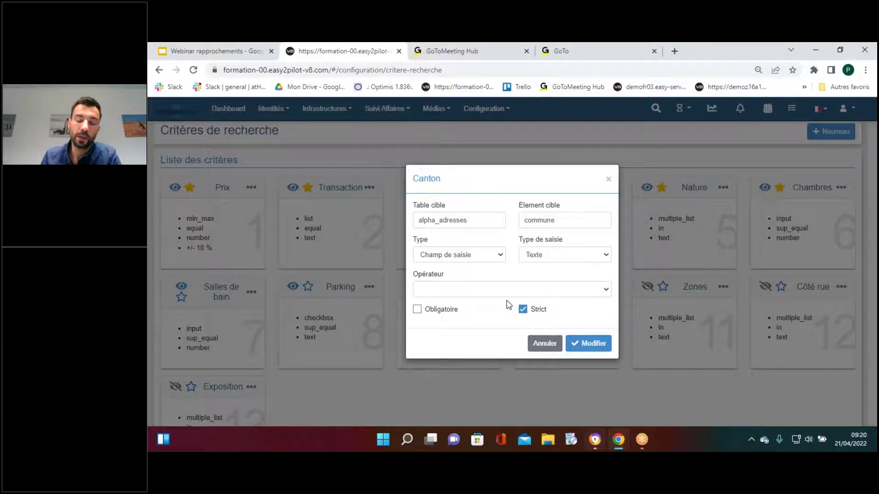
left_click(572, 342)
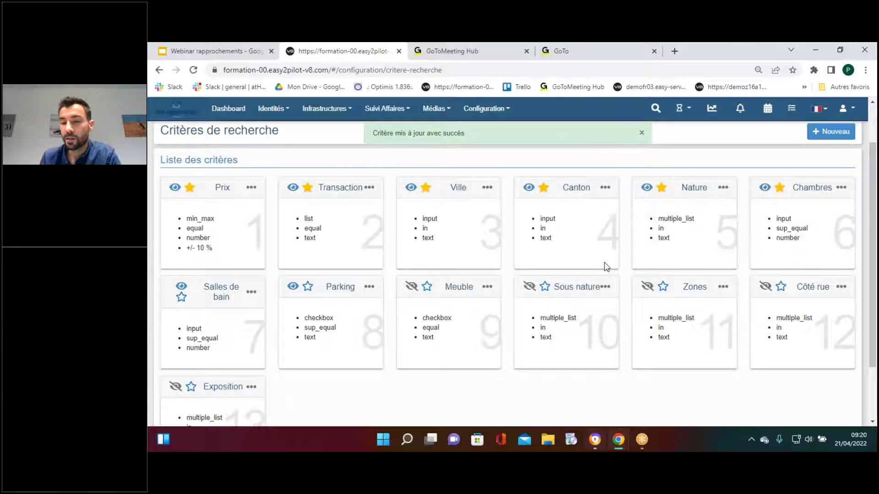
Tick Strict on the Nature criterion and save the change
left_click(724, 188)
left_click(737, 196)
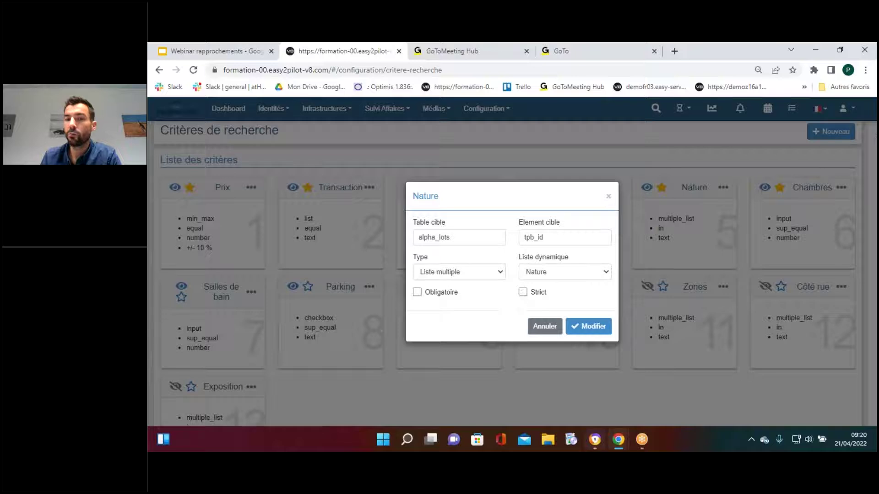
left_click(522, 292)
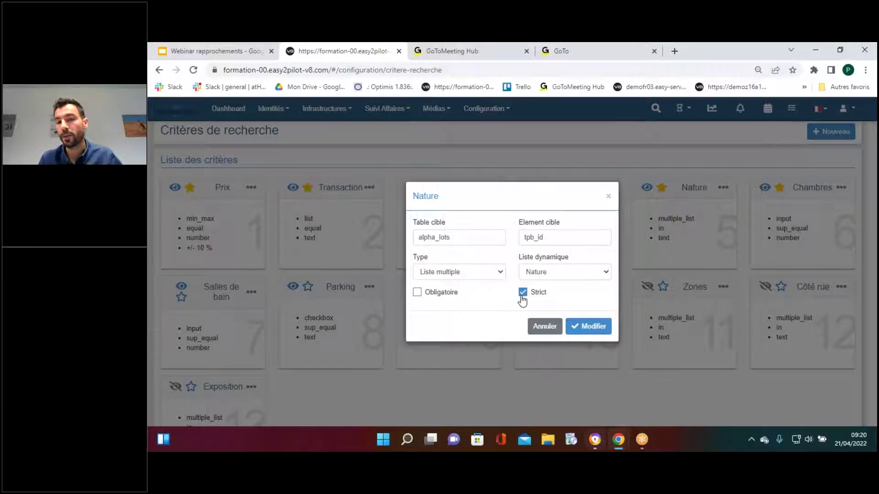
left_click(592, 326)
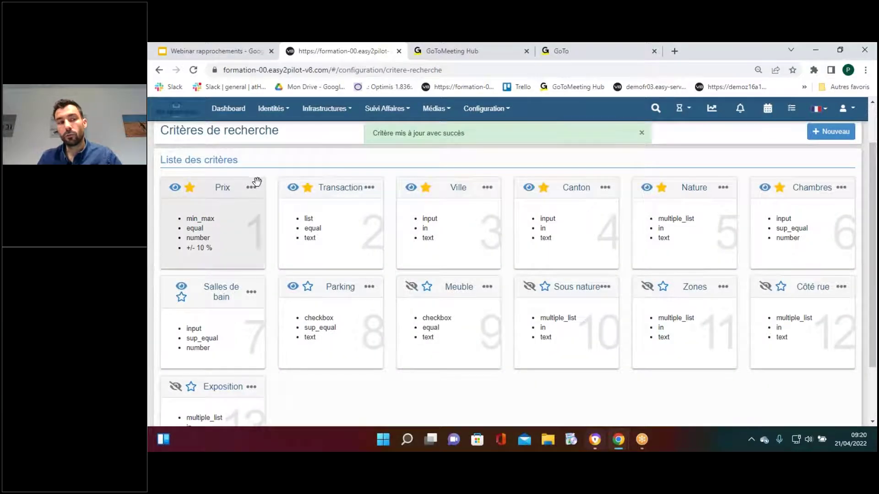
Browse the list of Configuration sections, then close it
left_click(483, 111)
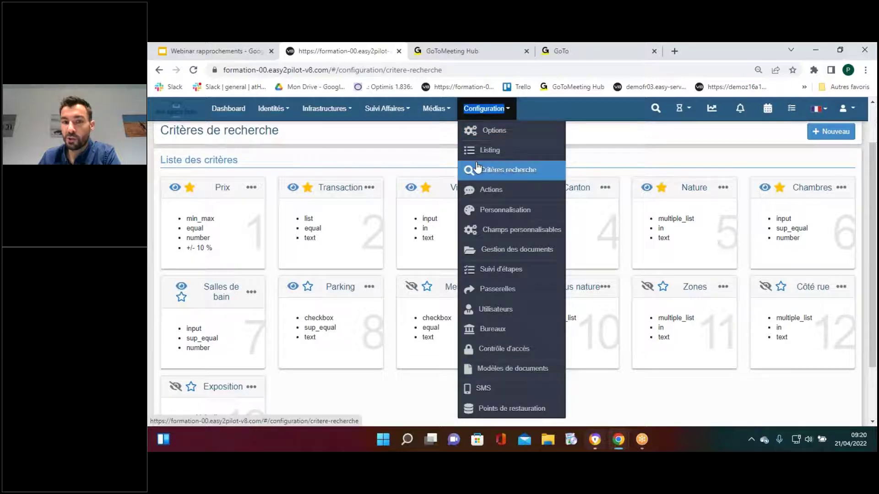
scroll(175, 224, "down", 2)
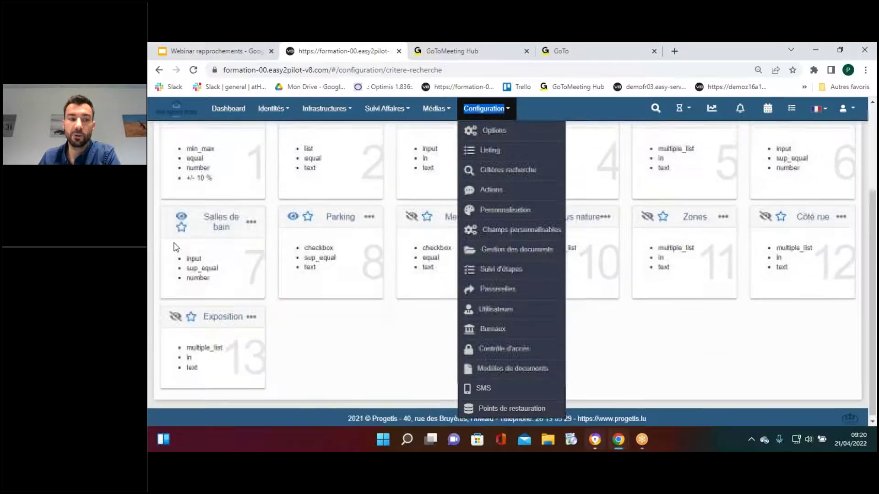
scroll(179, 222, "up", 2)
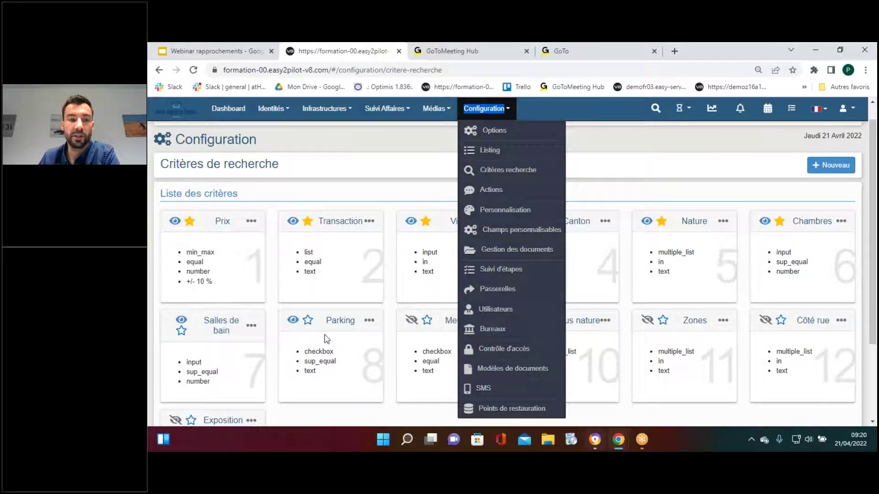
left_click(356, 203)
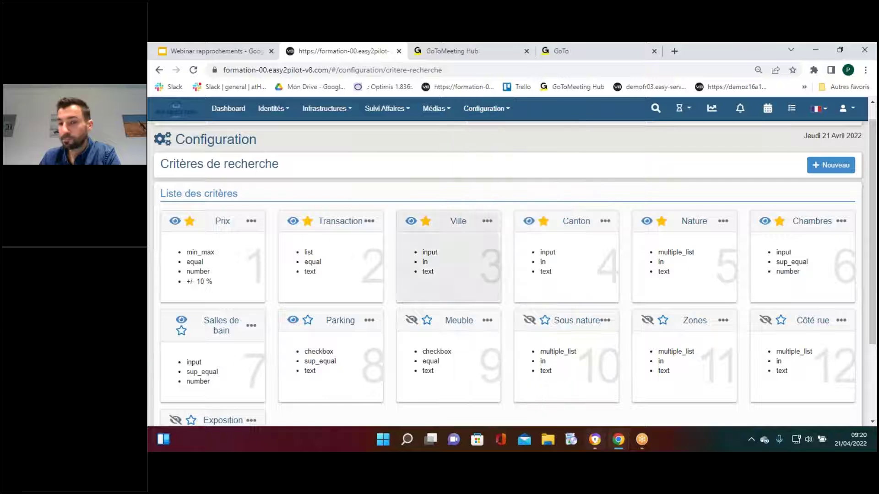
Check the Ville and Canton criterion edit options, then show the Derniers clients list
left_click(487, 223)
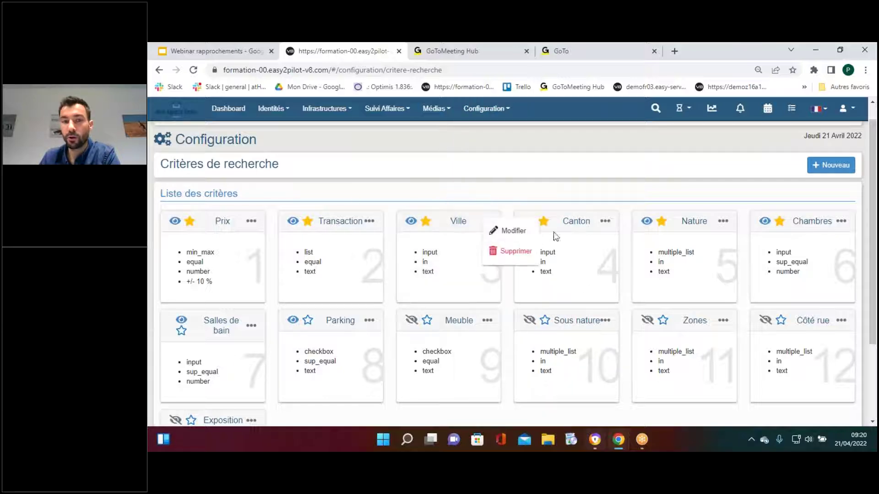
left_click(605, 222)
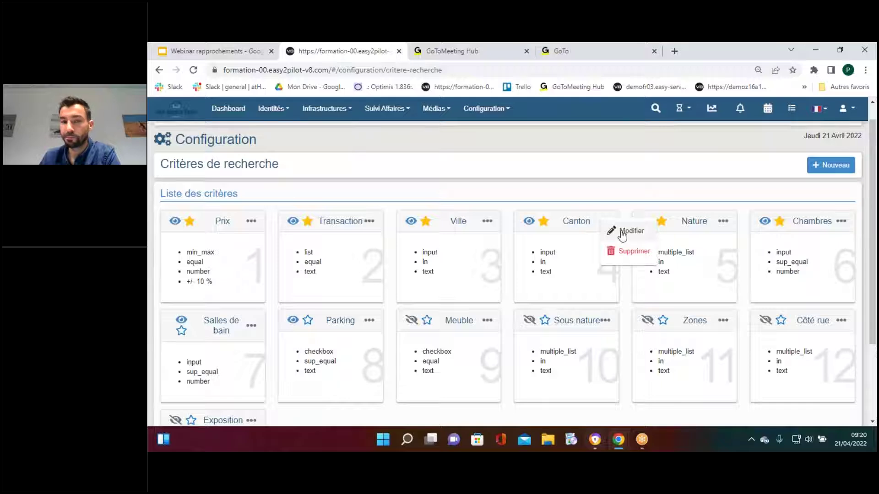
left_click(687, 108)
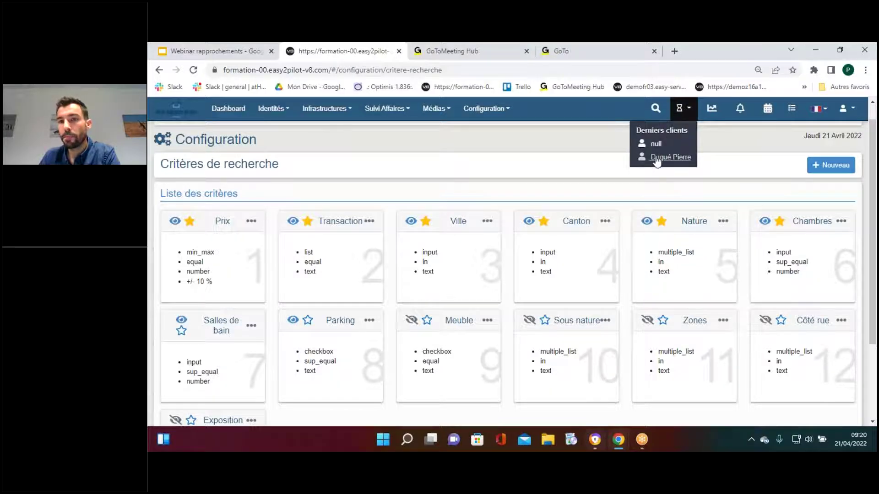
Open the prospect's record and review the Urgent 600000–800000 Vente search for 2-bedroom apartments
left_click(657, 158)
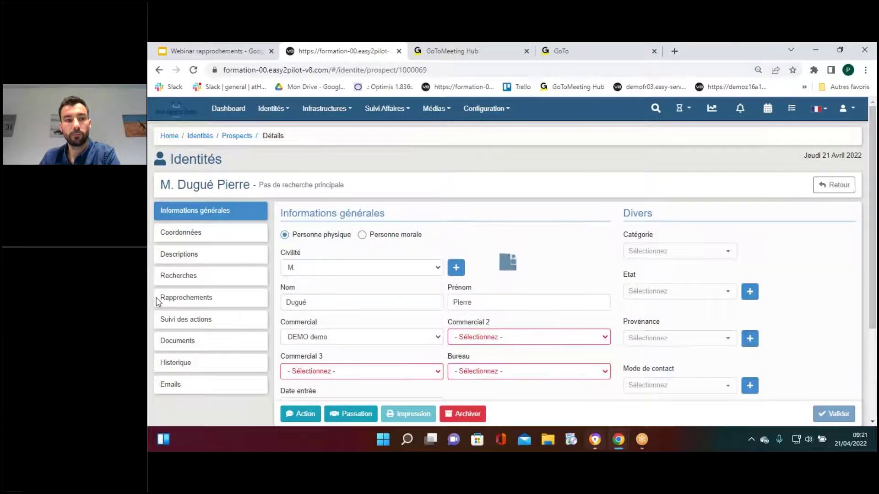
left_click(179, 277)
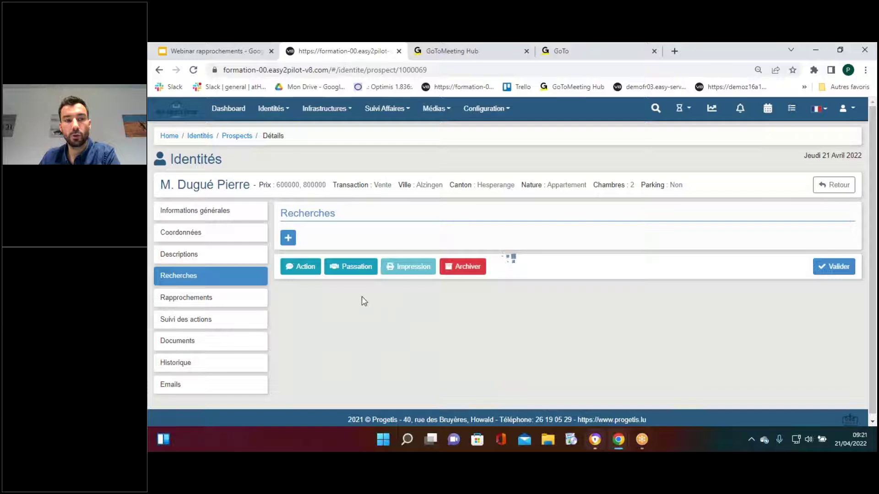
scroll(315, 231, "down", 1)
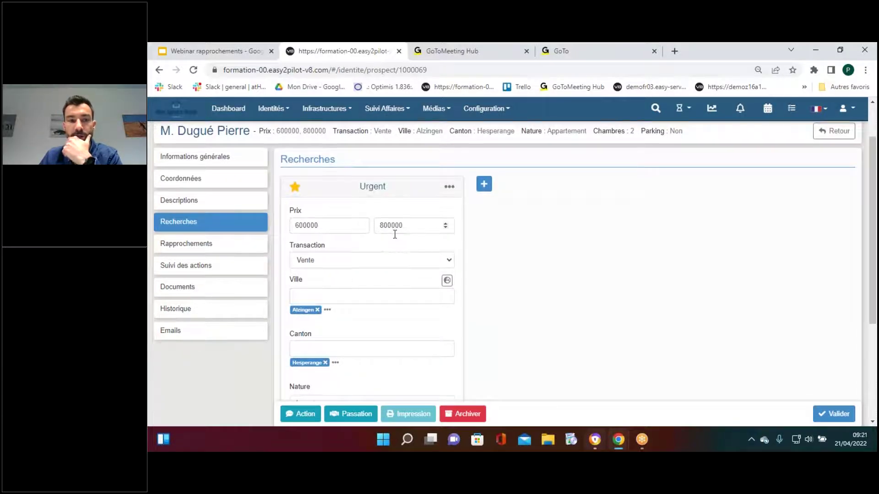
scroll(394, 234, "down", 1)
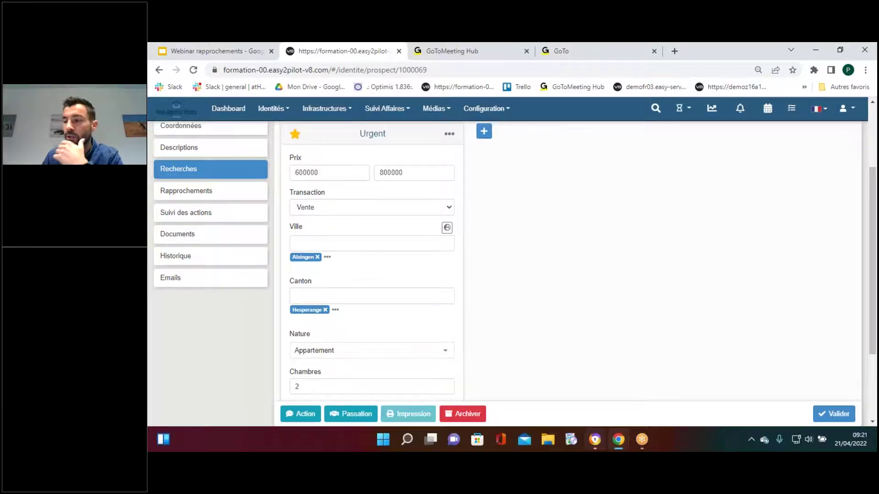
scroll(317, 270, "down", 1)
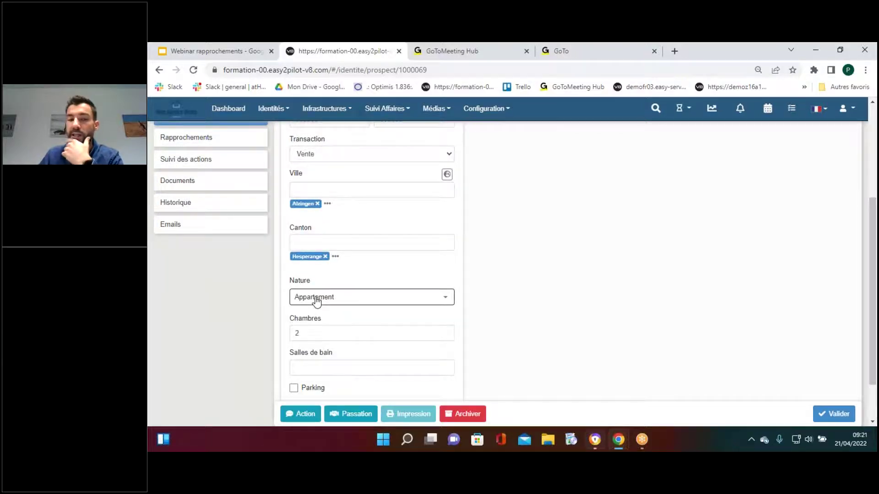
scroll(255, 269, "up", 1)
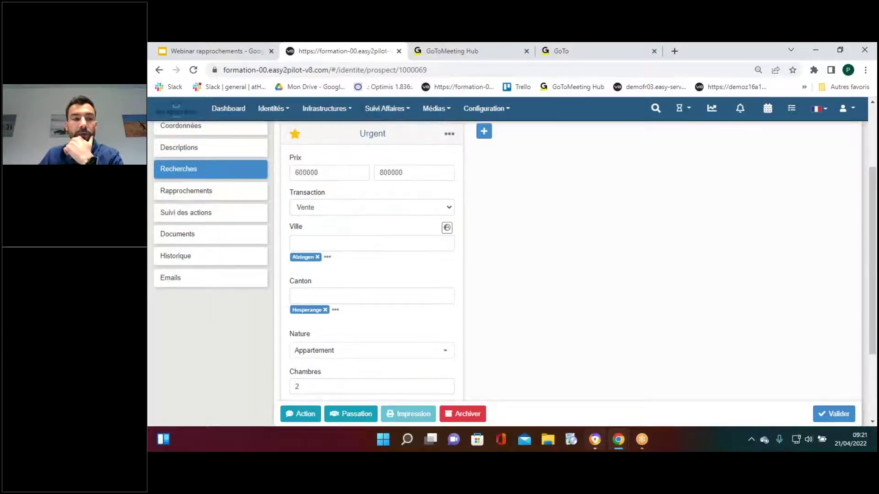
Show the Rapprochements matches with their scores: APP-MERL-4CH, APP-STRASS-2CH and APP-BERT-2CH
left_click(219, 197)
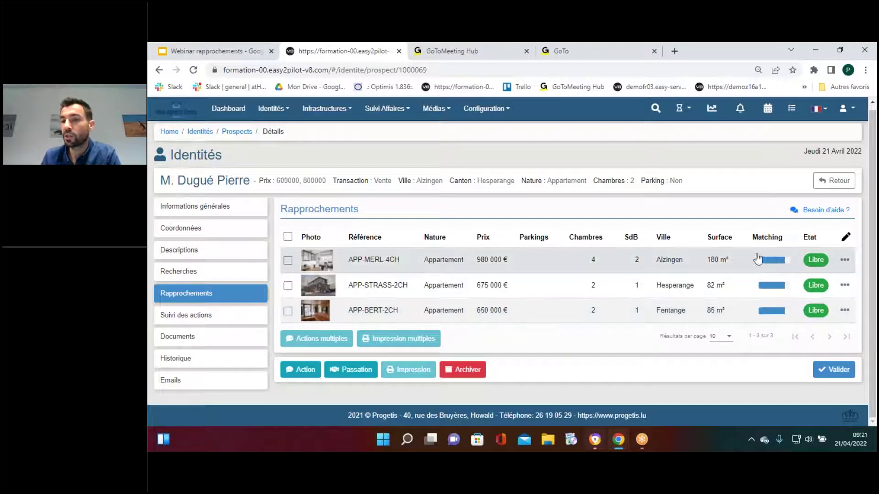
mouse_move(780, 302)
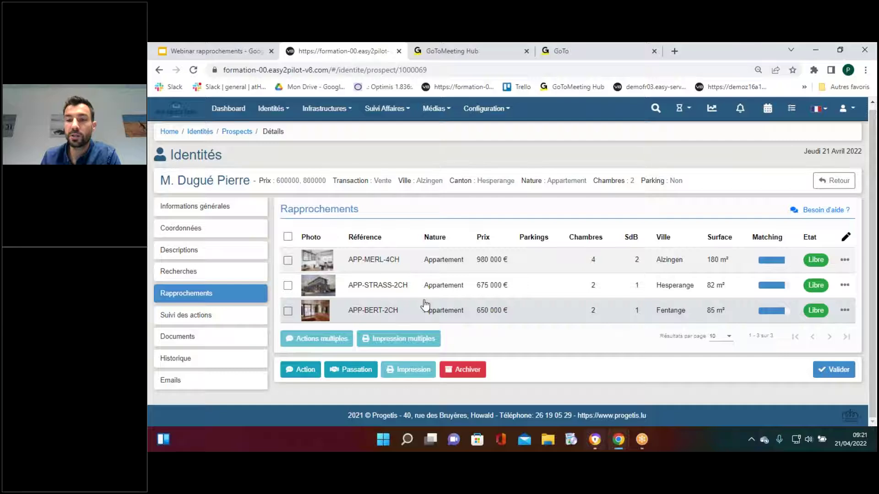
mouse_move(772, 264)
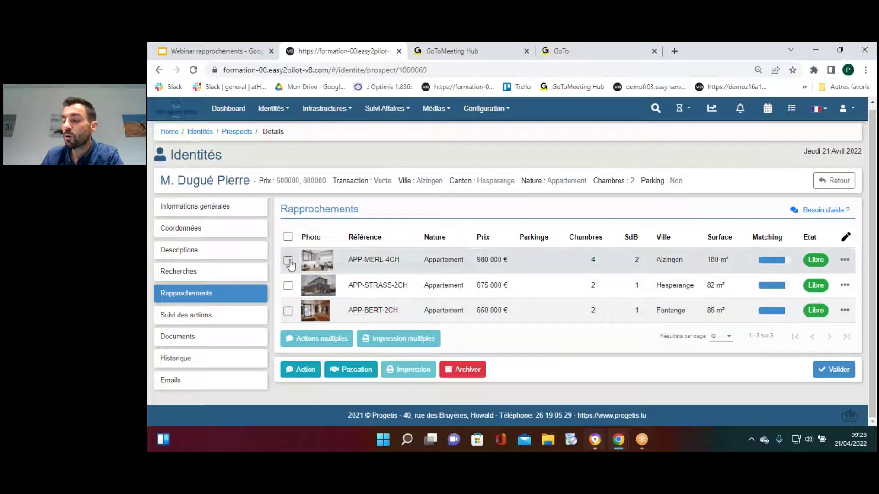
Leave only APP-MERL-4CH ticked, with APP-STRASS-2CH and APP-BERT-2CH unticked
right_click(295, 253)
left_click(527, 217)
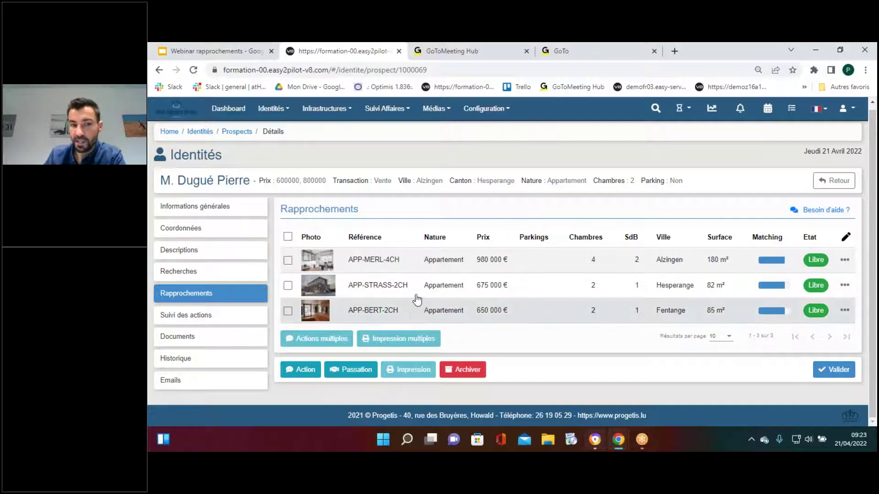
left_click(288, 261)
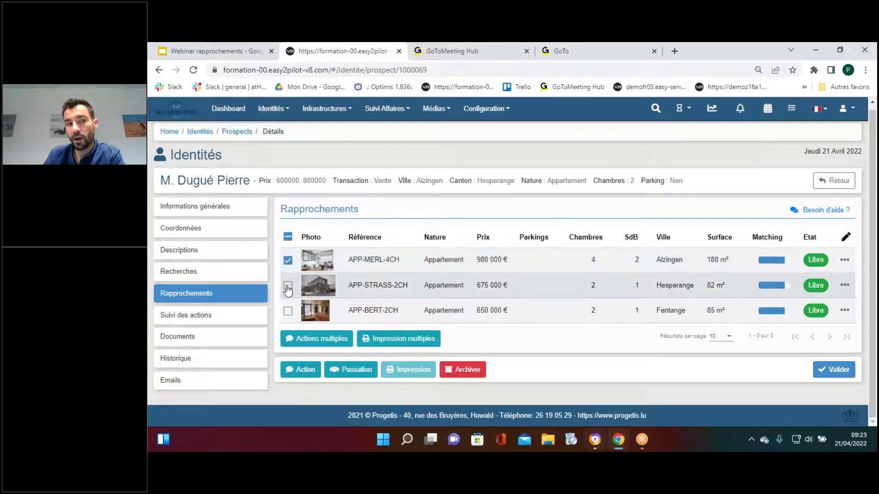
left_click(288, 286)
left_click(288, 311)
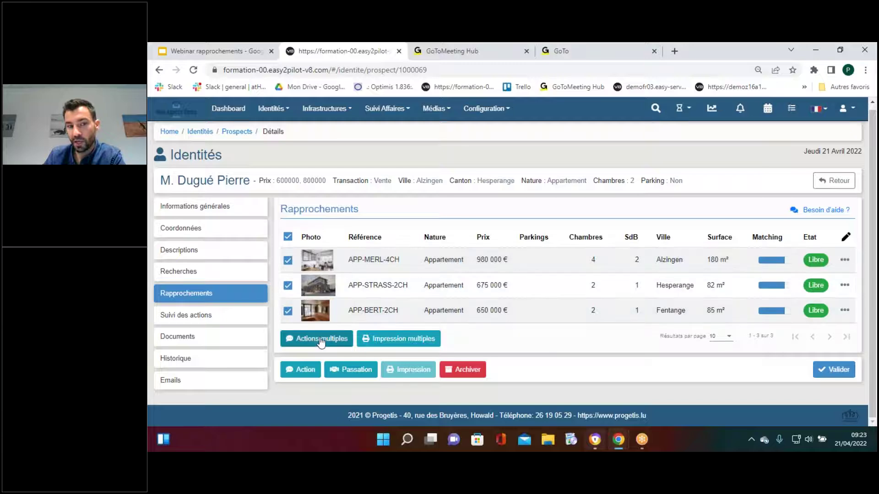
left_click(288, 312)
left_click(288, 286)
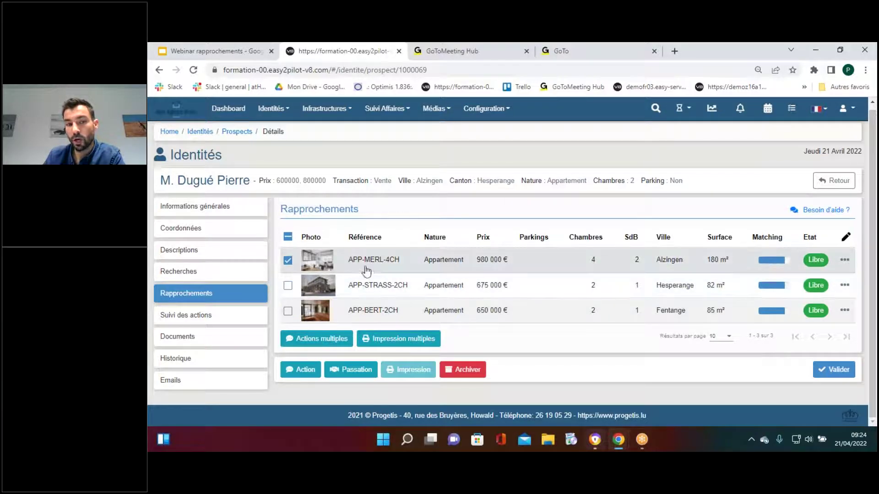
Open the APP-MERL-4CH match's action menu with its Consulter and Action options
mouse_move(787, 260)
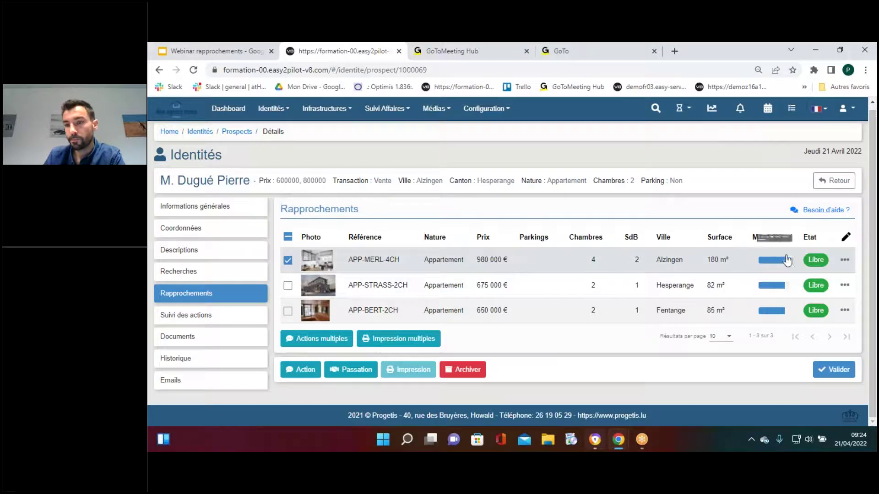
left_click(845, 262)
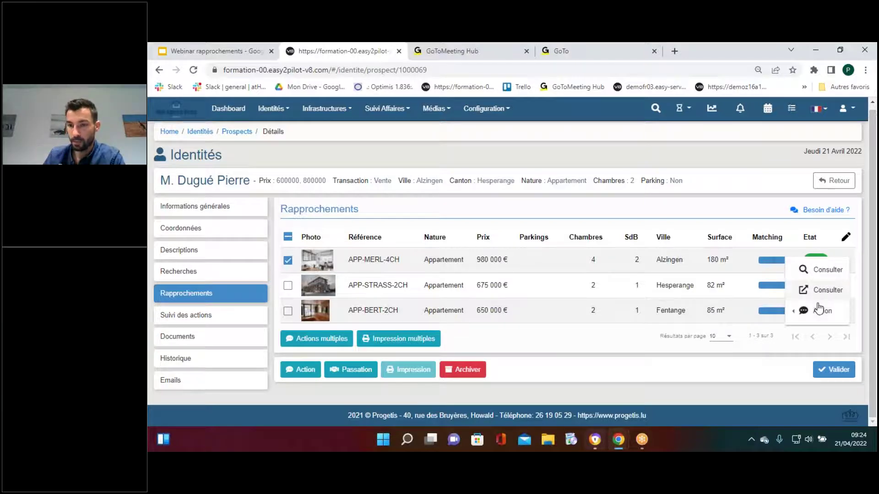
mouse_move(818, 313)
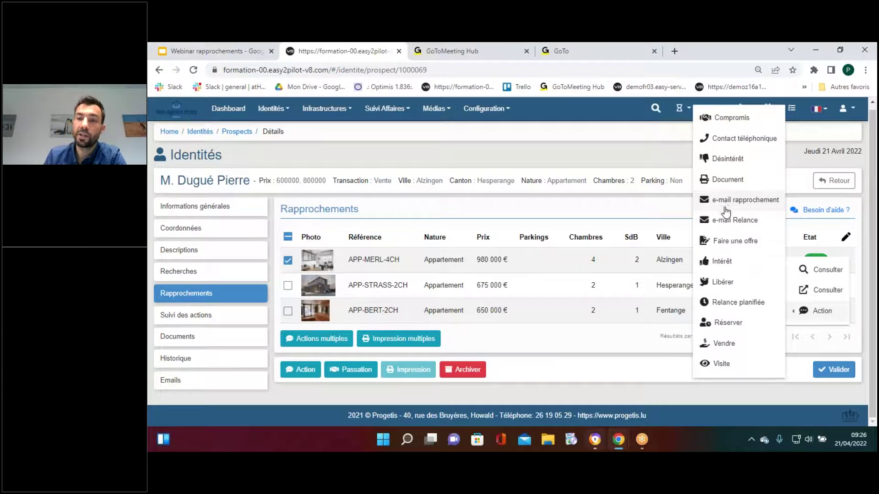
left_click(733, 202)
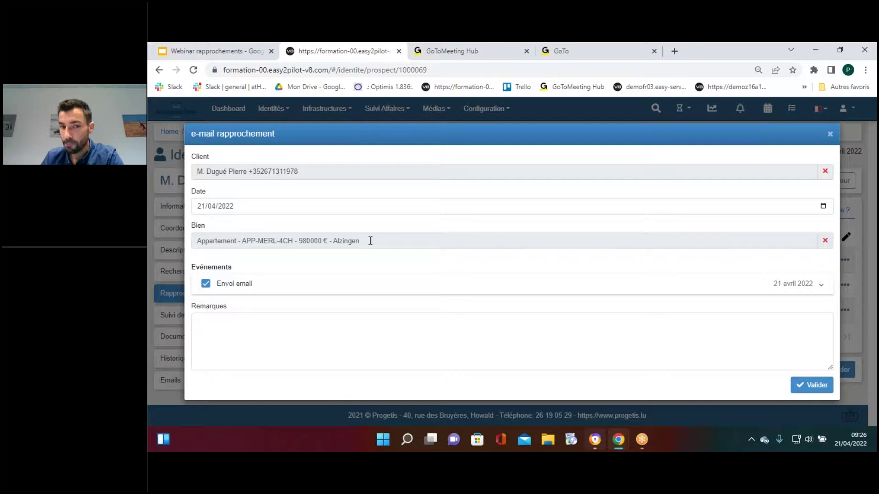
left_click(241, 291)
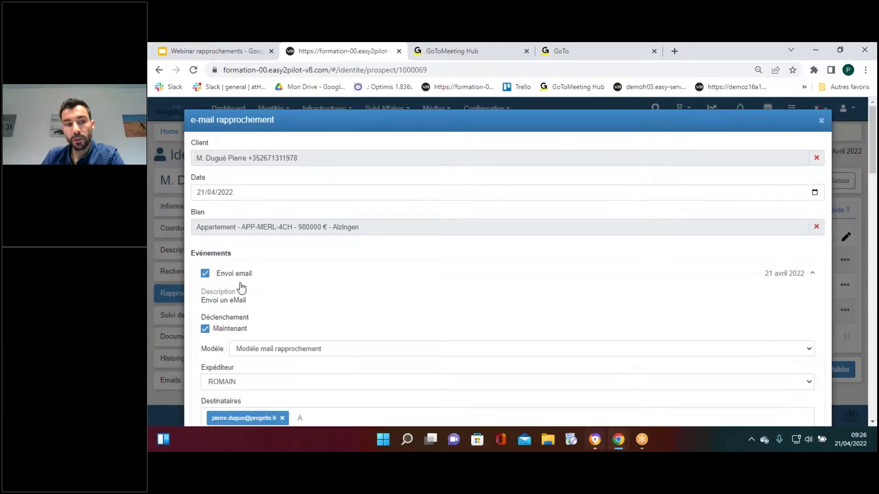
scroll(240, 288, "down", 5)
scroll(241, 287, "down", 6)
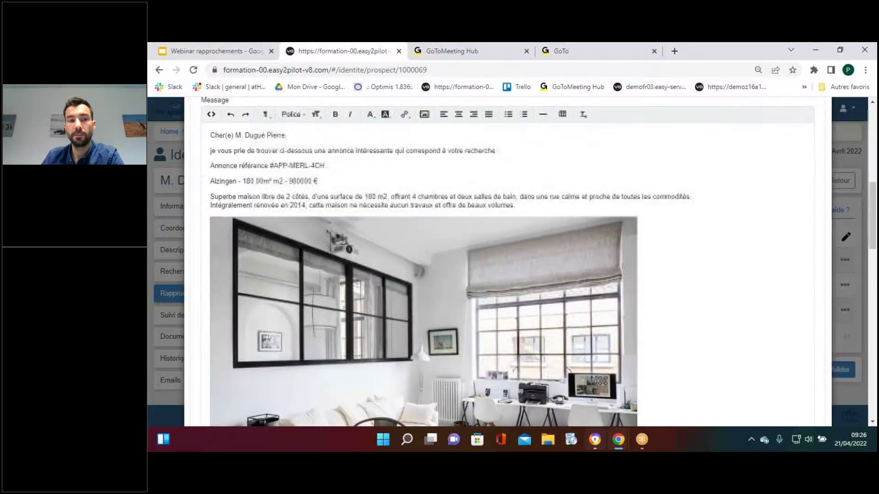
scroll(238, 256, "up", 8)
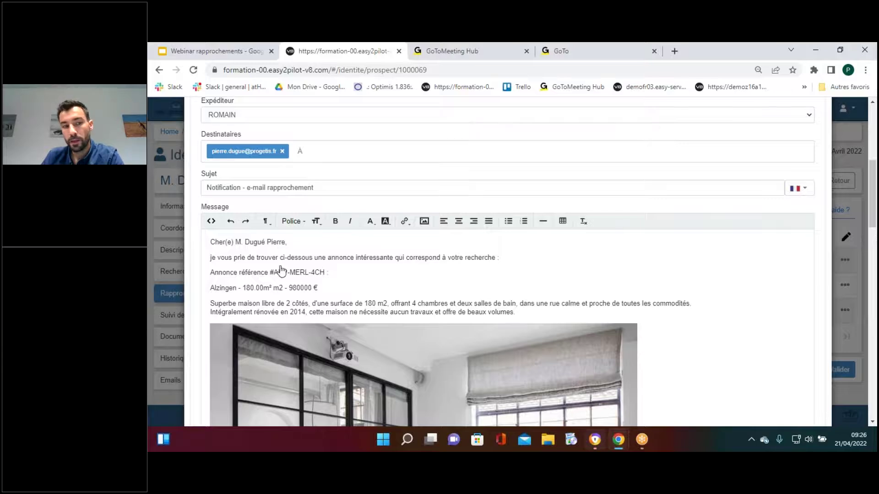
scroll(287, 277, "down", 1)
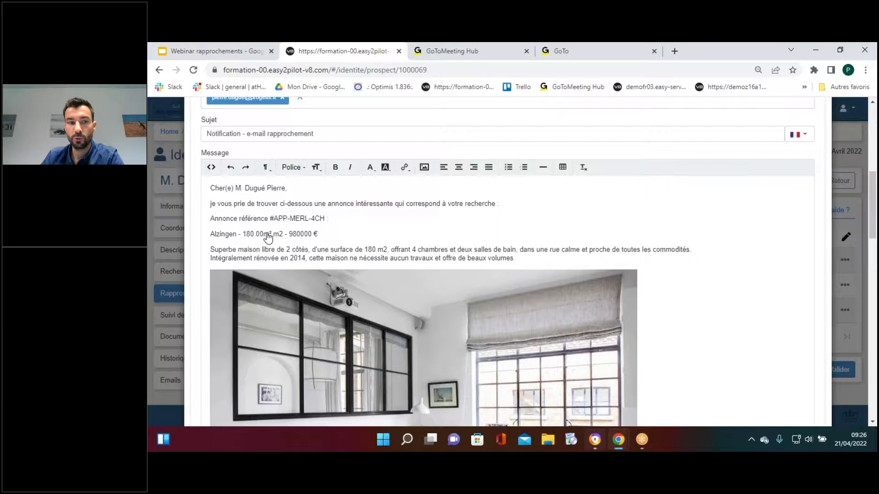
scroll(267, 233, "down", 3)
scroll(266, 233, "down", 9)
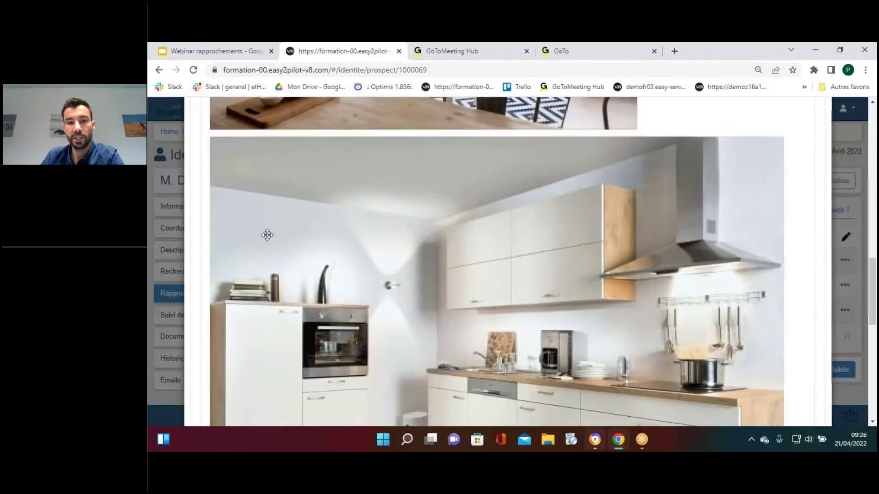
scroll(267, 235, "down", 2)
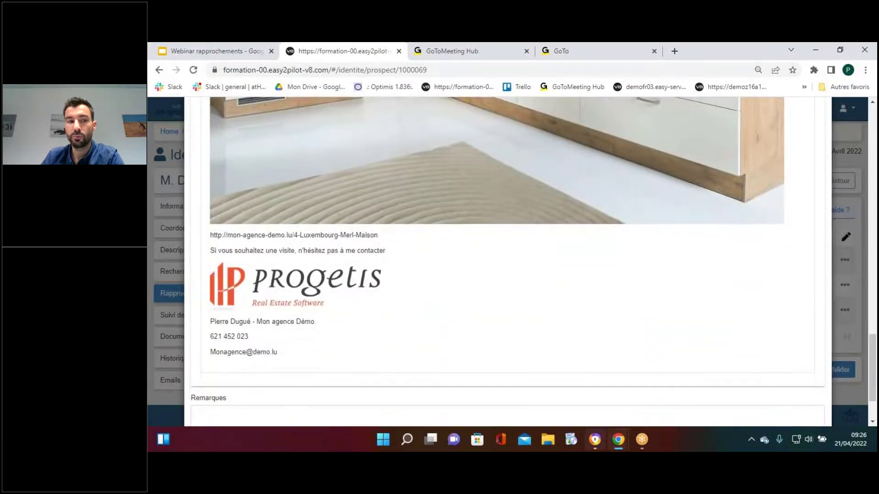
left_click_drag(378, 239, 240, 240)
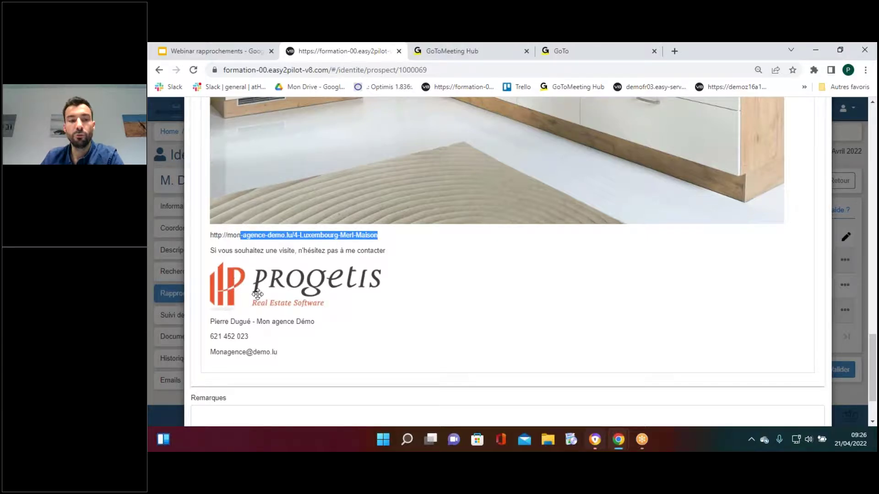
scroll(257, 294, "up", 15)
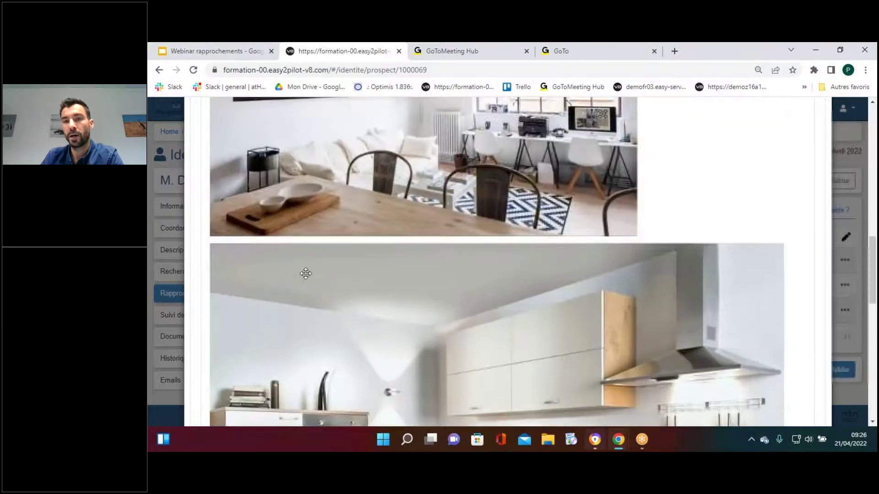
scroll(303, 273, "up", 10)
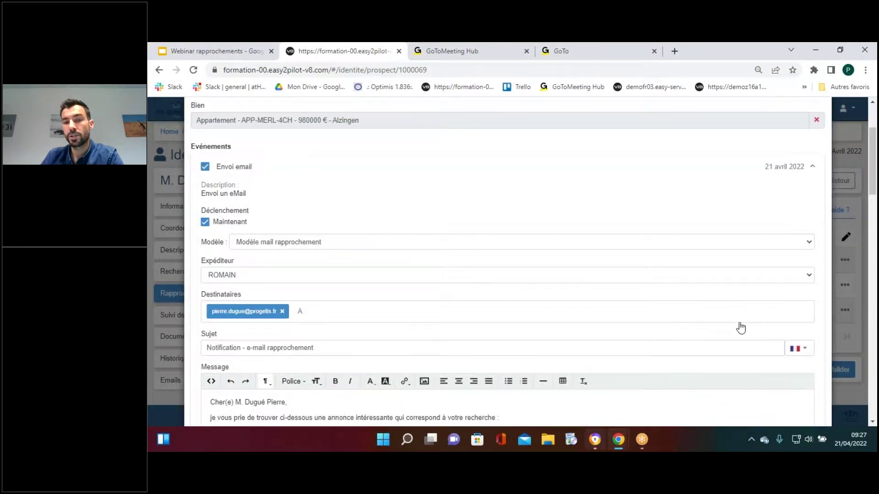
Switch the e-mail subject and message to English (UK flag) and review the full message
left_click(799, 351)
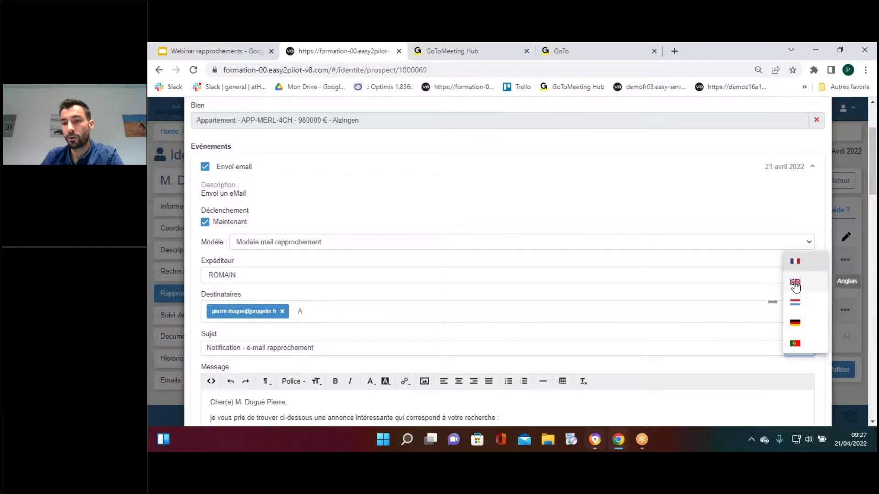
left_click(795, 285)
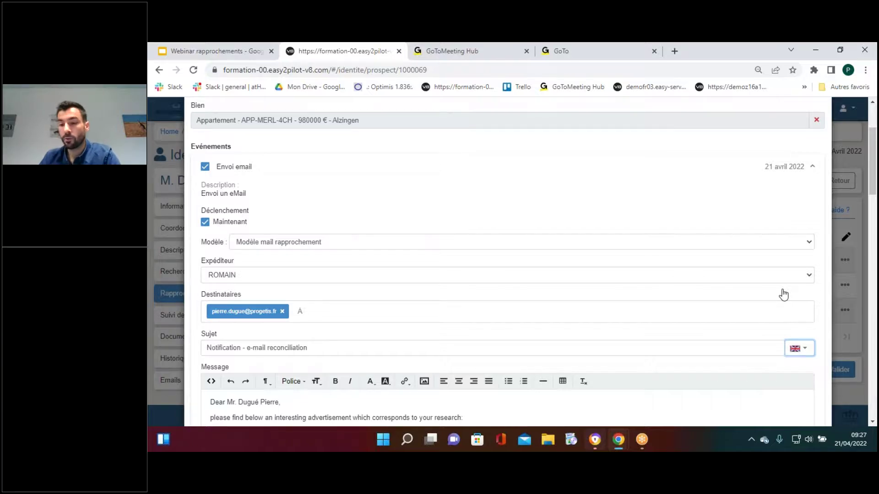
scroll(798, 300, "down", 2)
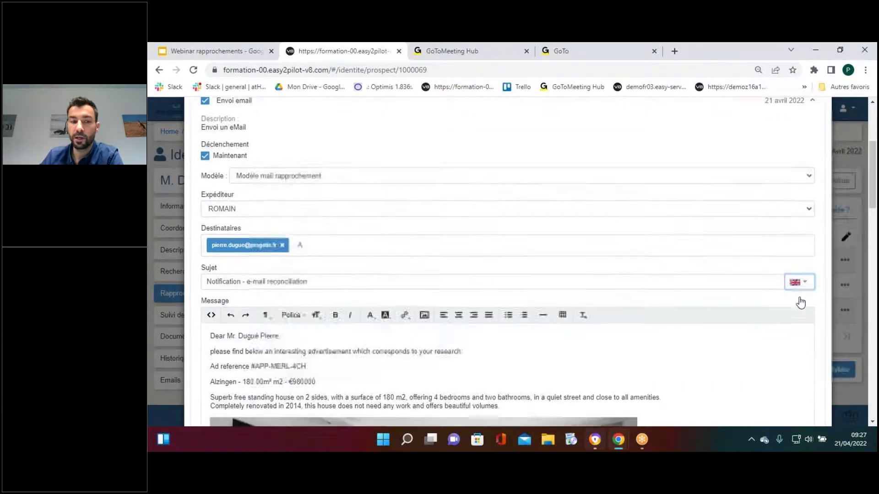
scroll(800, 302, "down", 2)
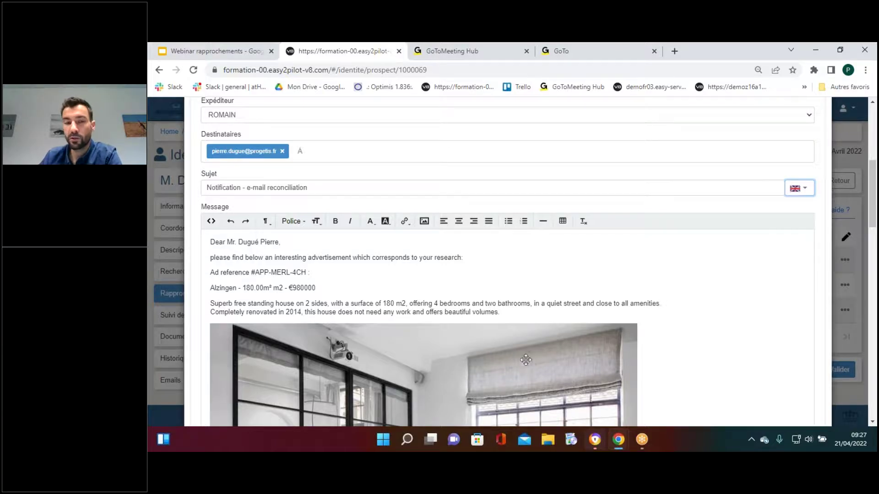
scroll(725, 238, "down", 2)
scroll(724, 238, "up", 2)
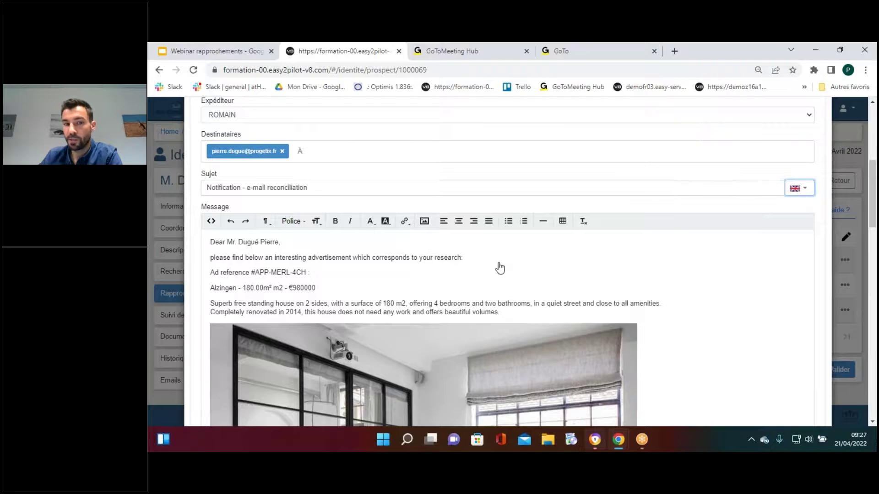
scroll(499, 269, "down", 7)
scroll(494, 266, "down", 6)
scroll(484, 271, "down", 2)
scroll(641, 329, "down", 2)
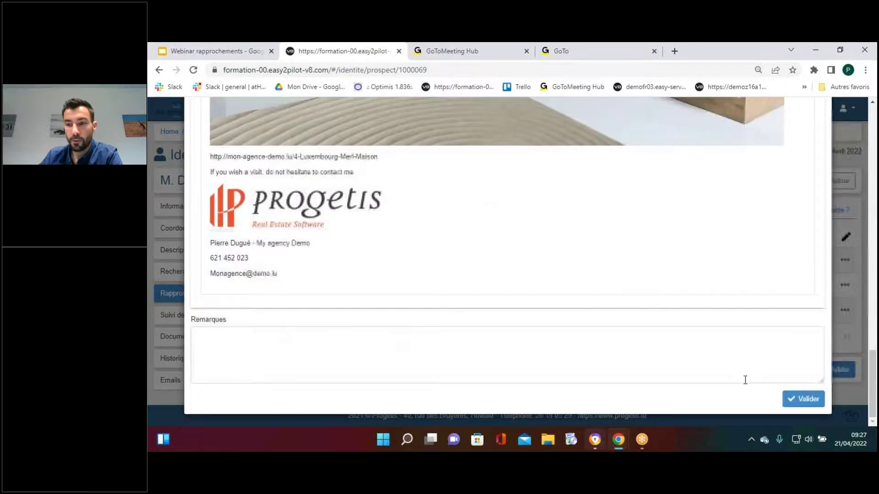
Send the APP-MERL-4CH e-mail, check Suivi des actions, and confirm Rapprochements lists only two matches
left_click(791, 401)
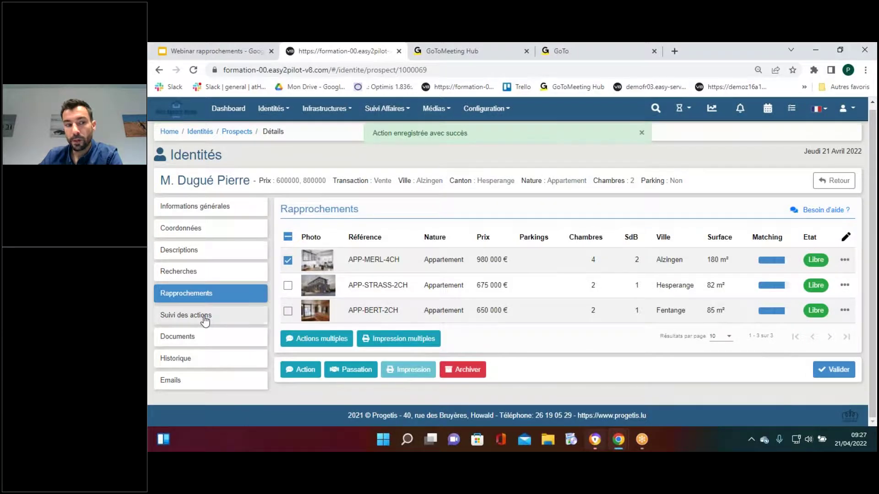
left_click(229, 315)
left_click(204, 295)
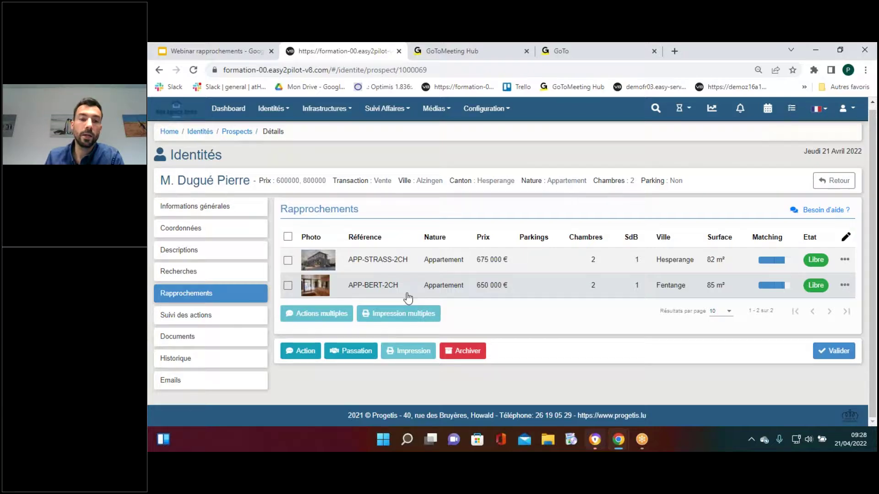
left_click(200, 316)
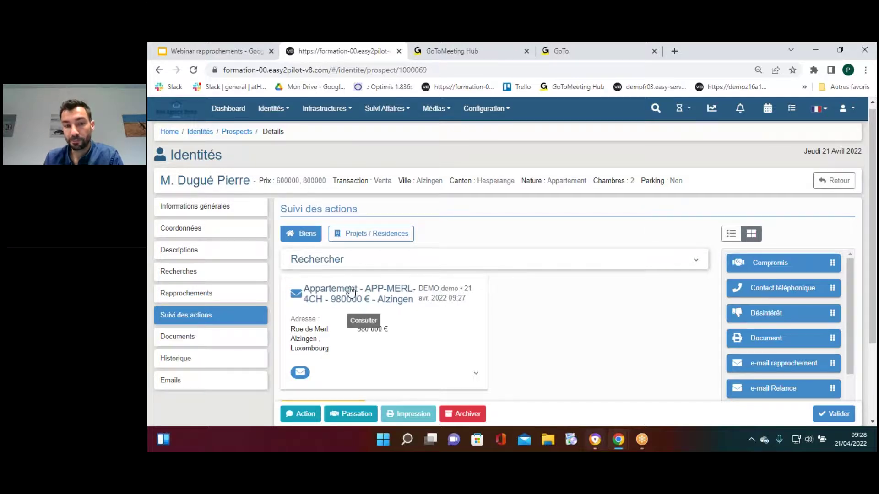
scroll(366, 300, "down", 1)
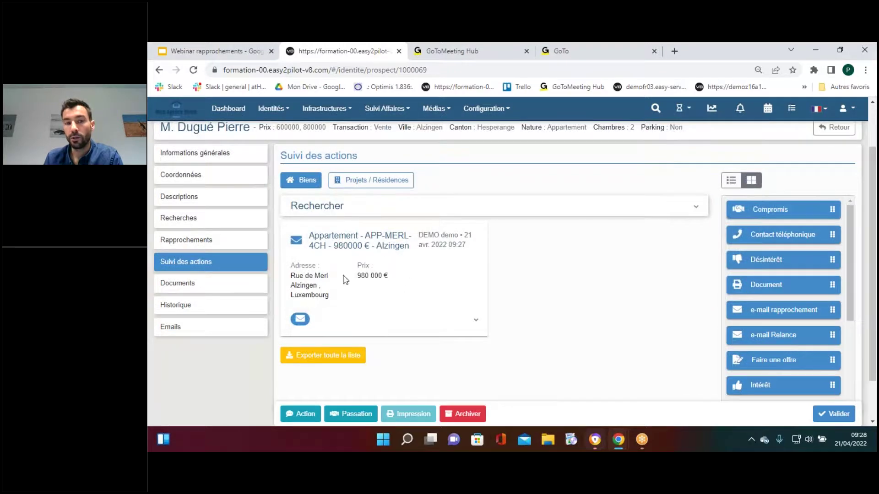
left_click(475, 320)
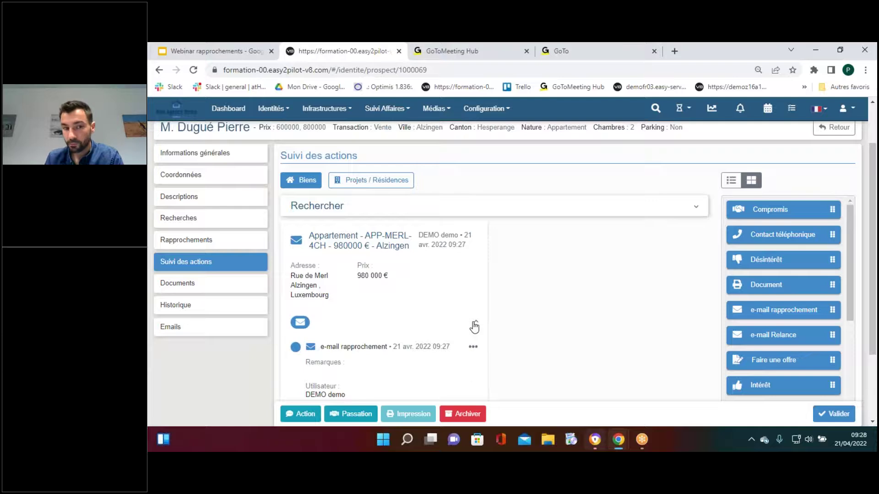
left_click(474, 322)
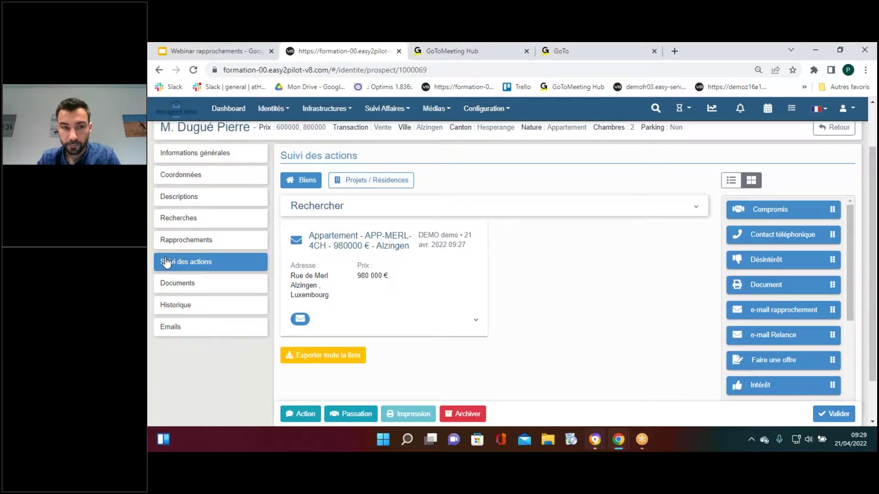
left_click(309, 206)
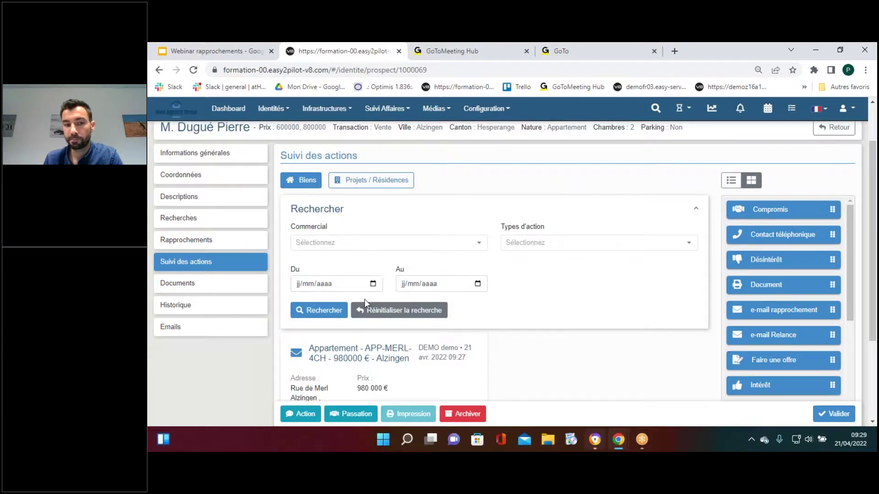
left_click(218, 241)
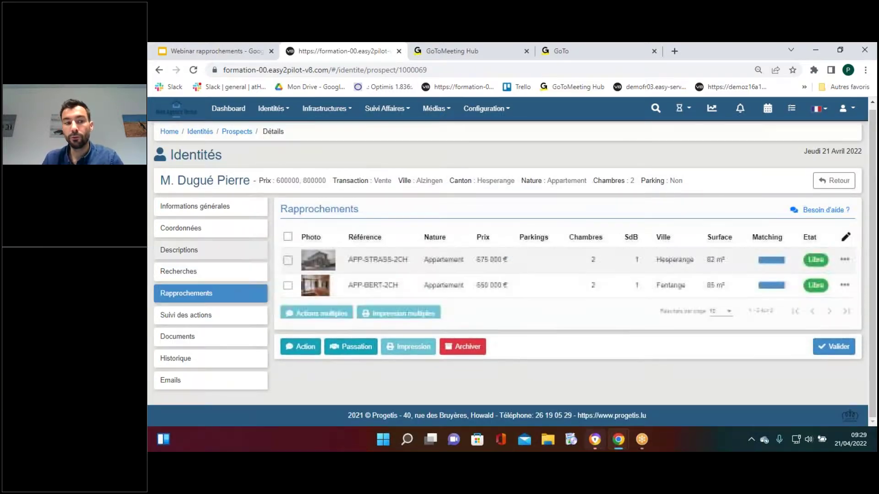
left_click(809, 212)
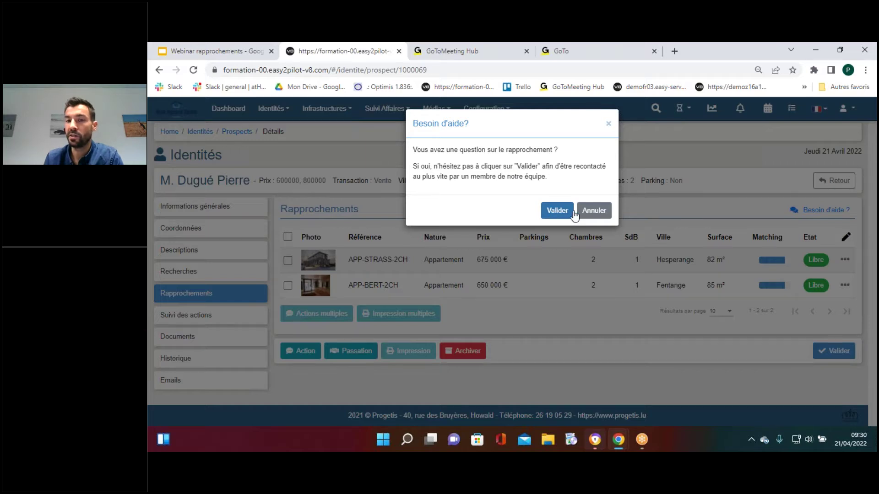
left_click(609, 126)
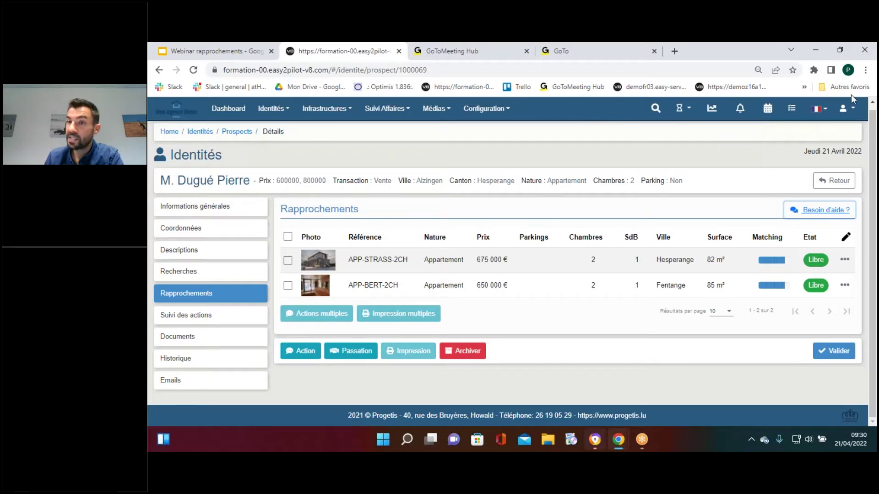
left_click(844, 109)
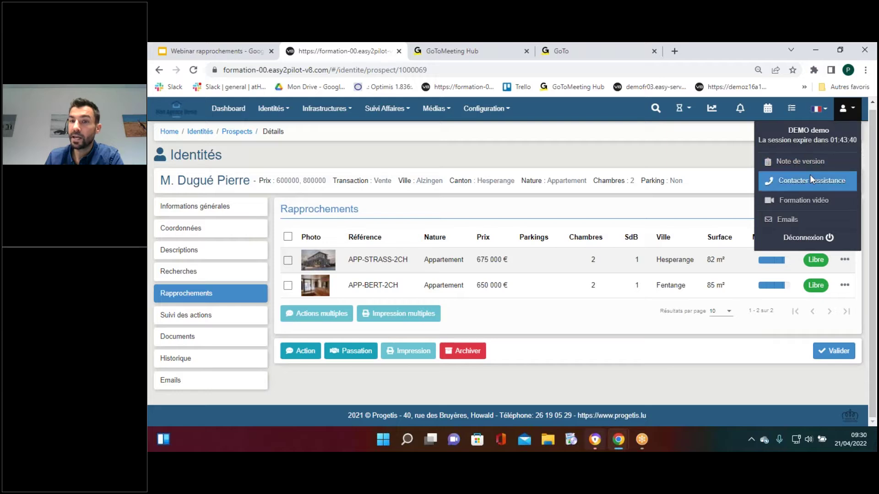
left_click(844, 112)
left_click(844, 114)
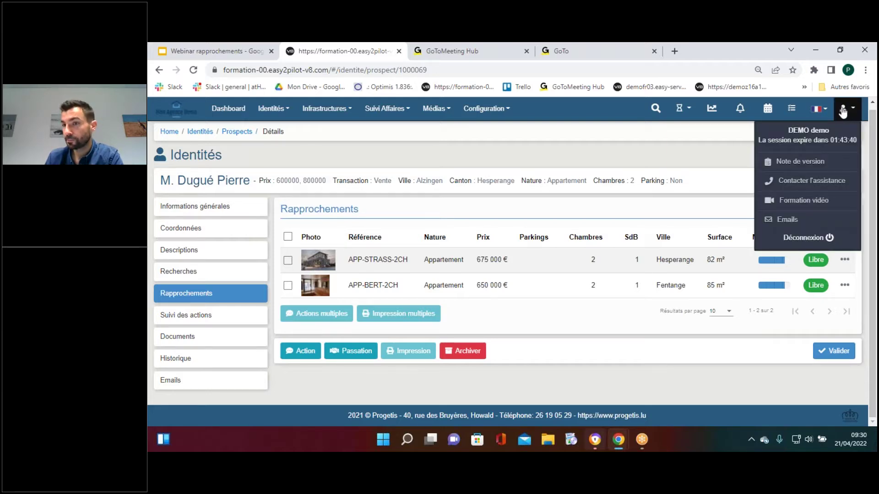
left_click(805, 202)
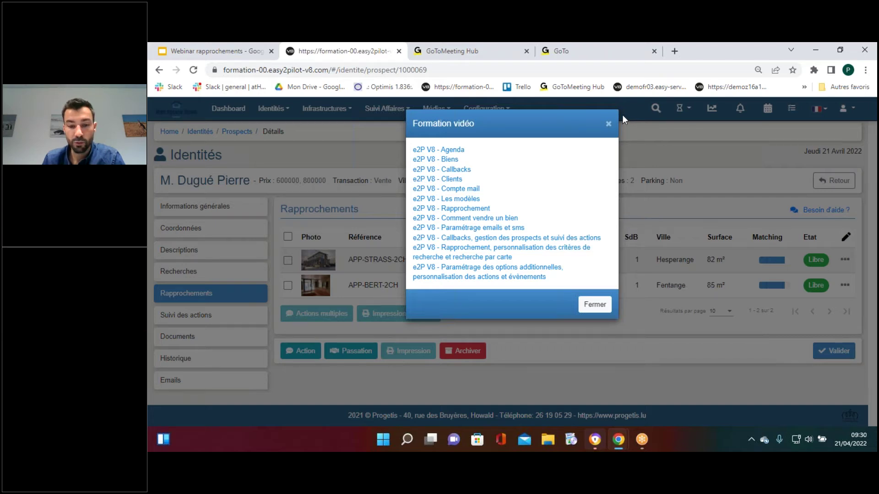
left_click(608, 124)
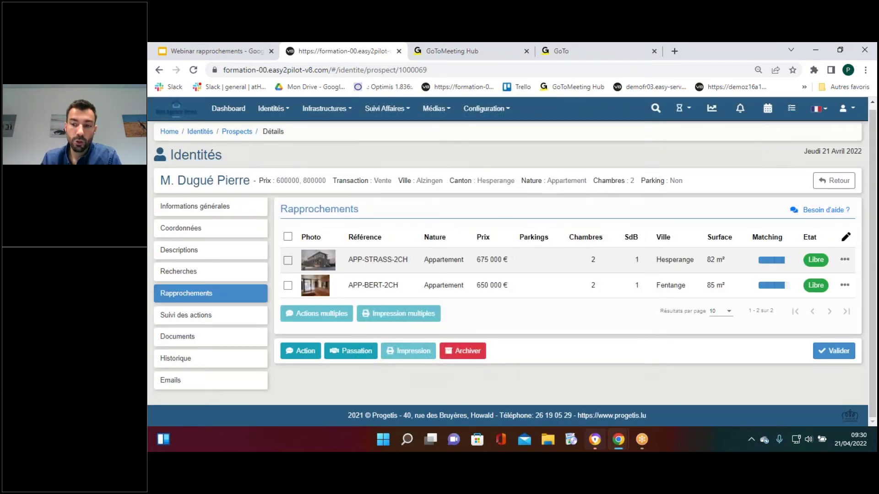